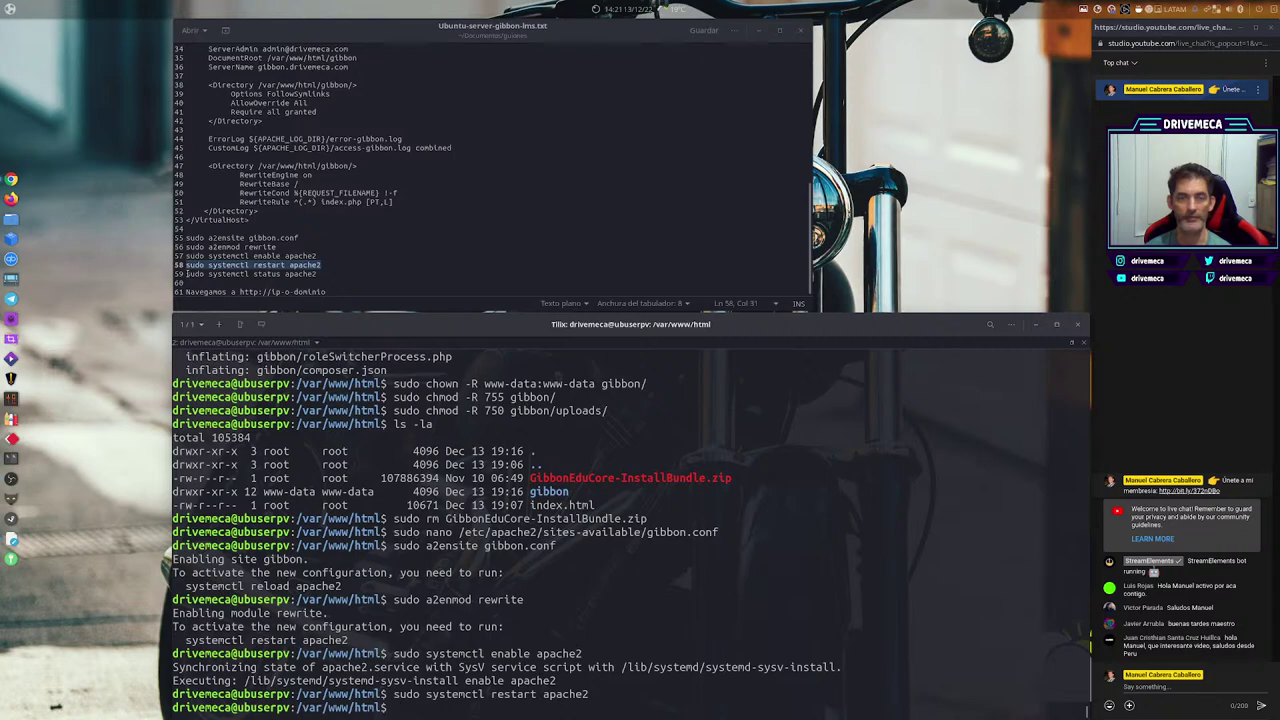
Select the 'sudo systemctl status apache2' command in the notes.
{"action": "left_click_drag", "start_coordinate": [186, 274], "coordinate": [329, 275]}
Run sudo systemctl status apache2 and confirm it shows active (running).
{"action": "middle_click", "coordinate": [821, 527]}
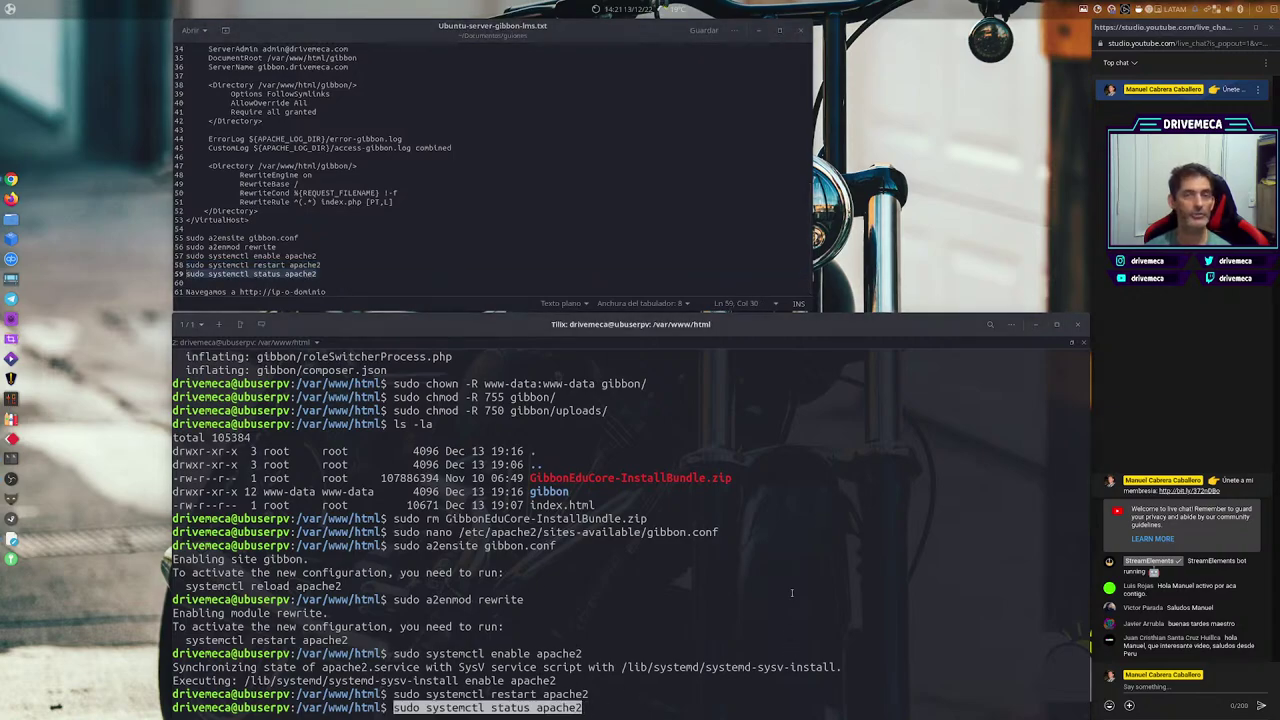
{"action": "key", "text": "Return"}
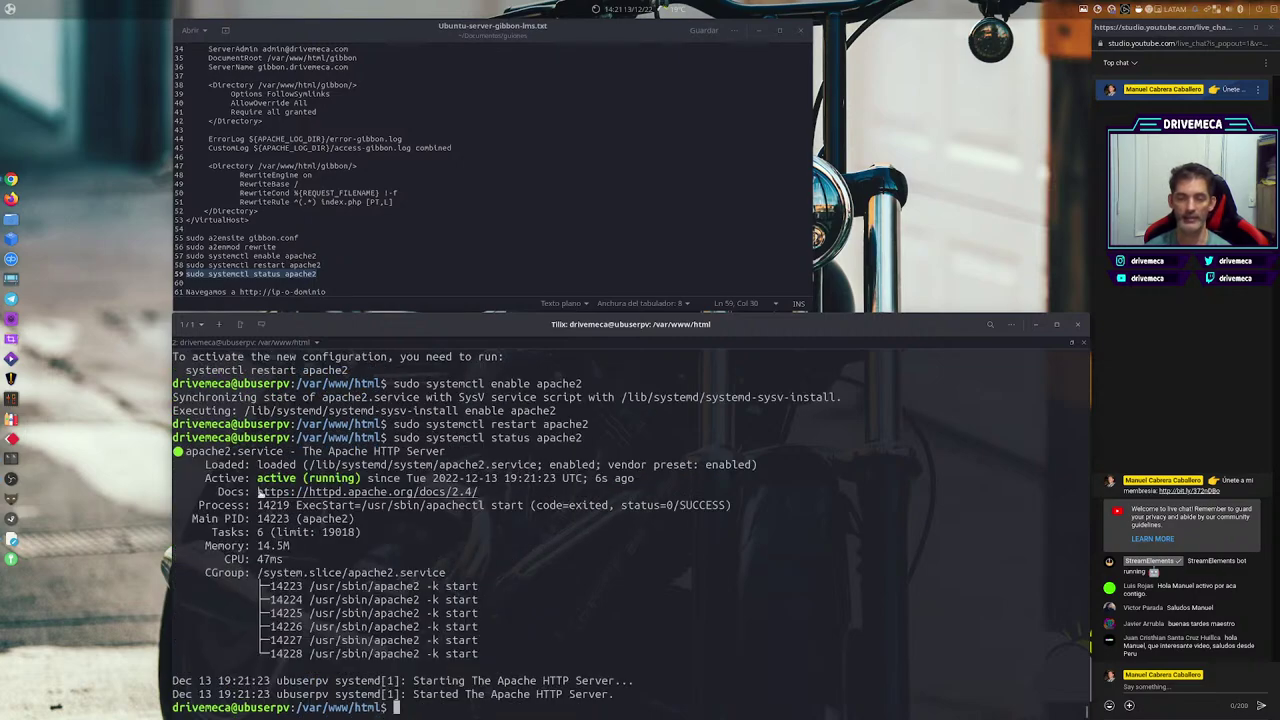
{"action": "left_click_drag", "start_coordinate": [358, 478], "coordinate": [257, 478]}
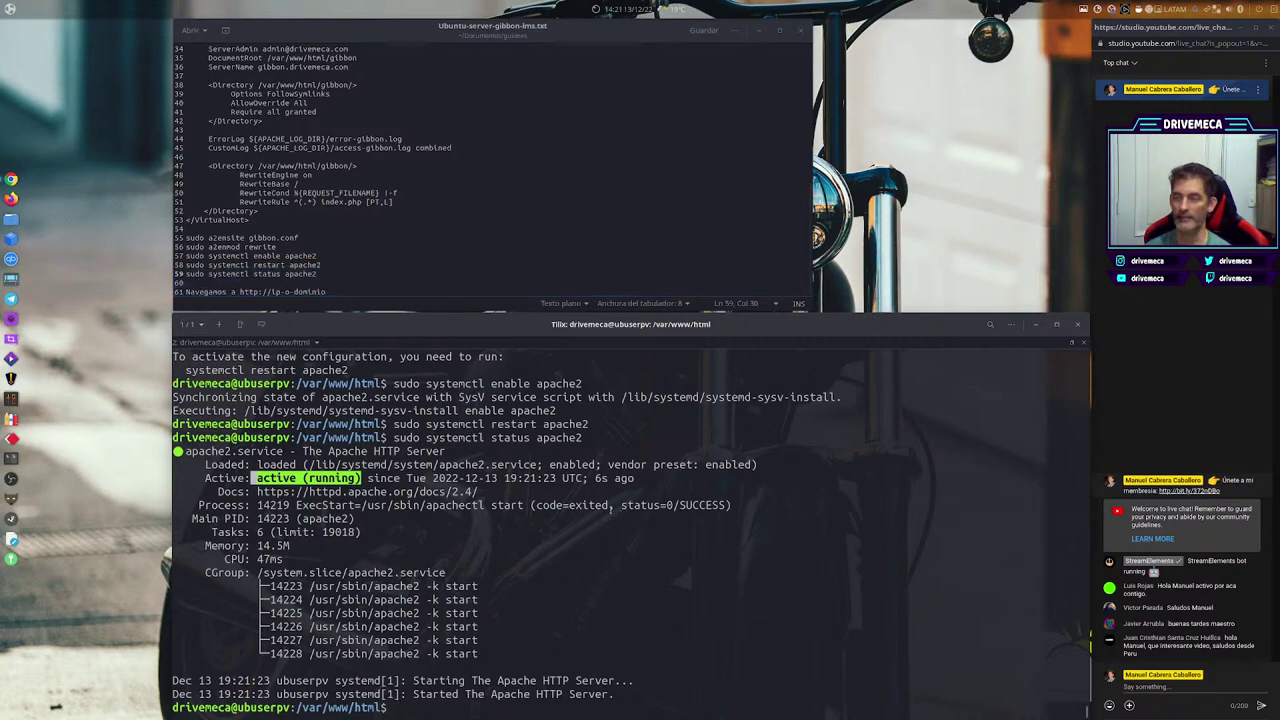
Minimize Tilix and the gedit notes, then bring up Chrome from the dock.
{"action": "left_click", "coordinate": [1035, 324]}
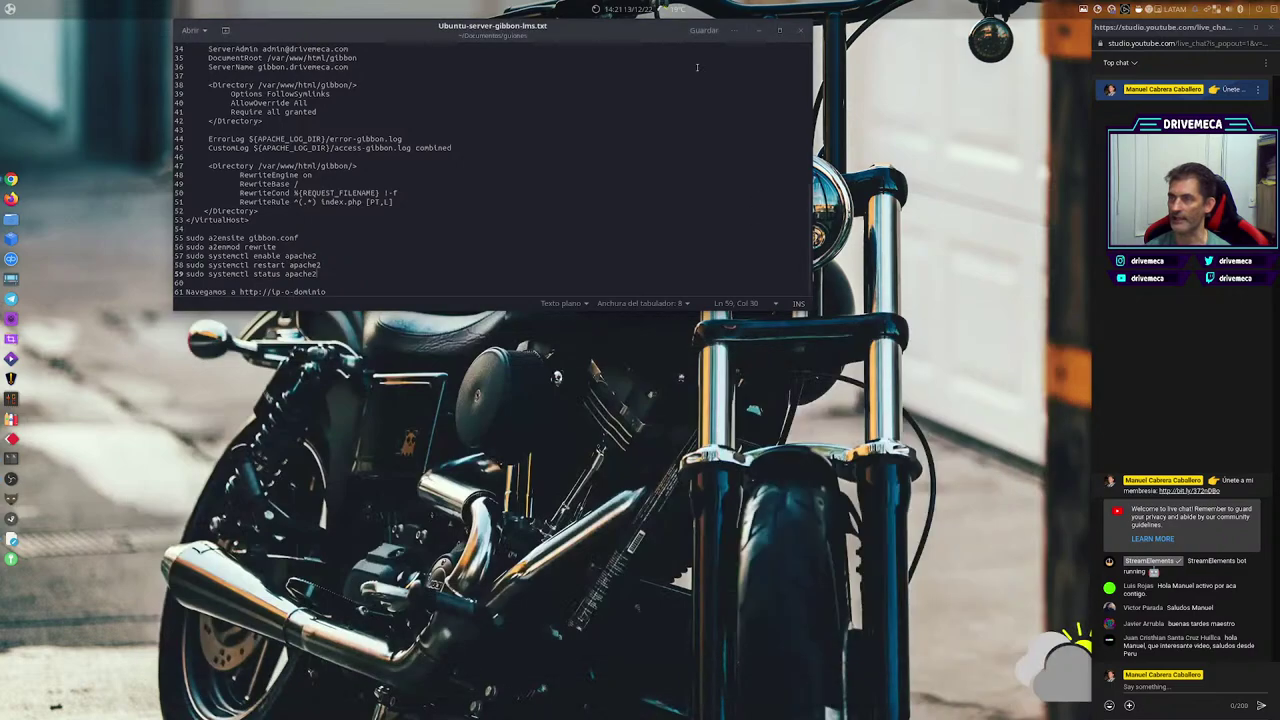
{"action": "left_click", "coordinate": [759, 31]}
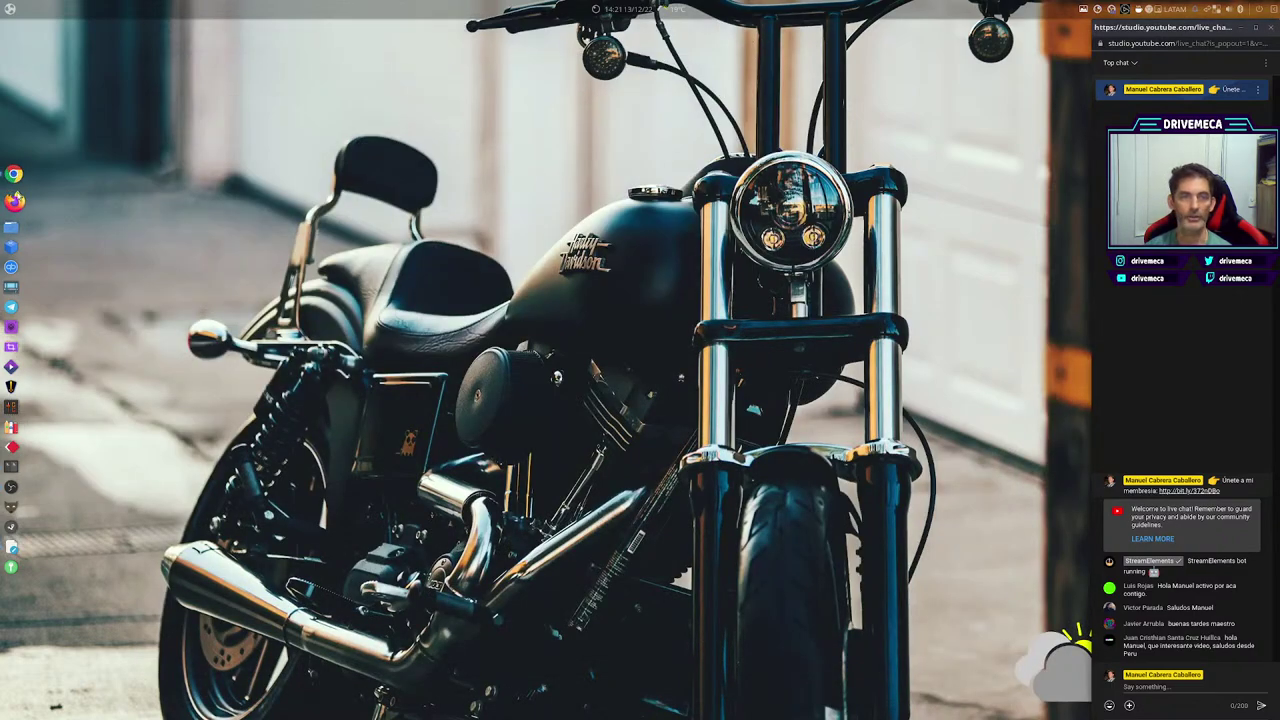
{"action": "right_click", "coordinate": [13, 178]}
{"action": "left_click", "coordinate": [80, 219]}
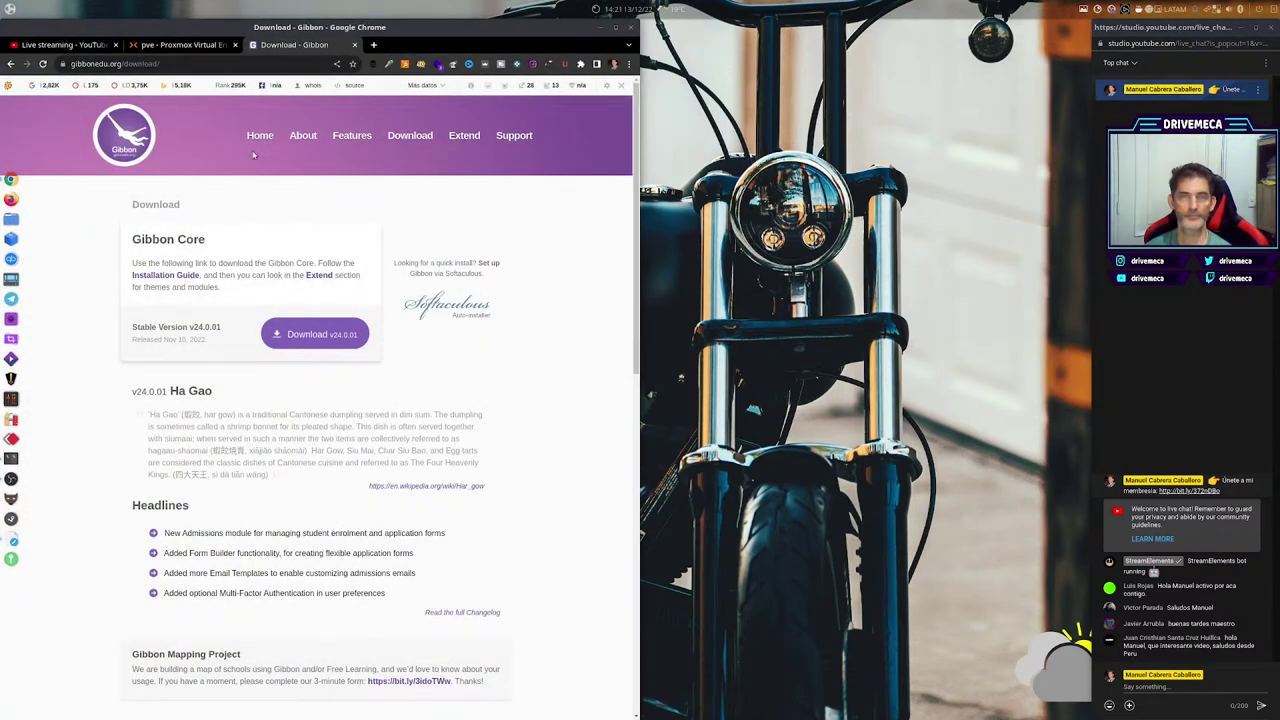
{"action": "key", "text": "ctrl+t"}
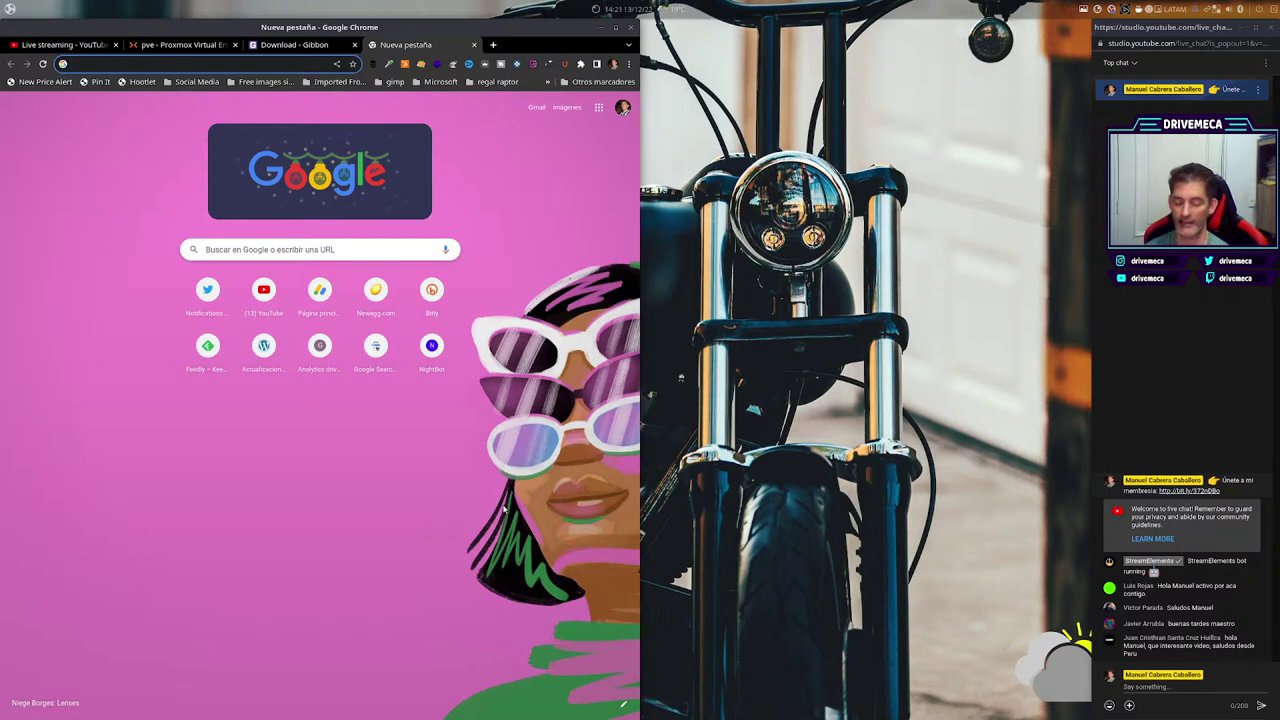
{"action": "type", "text": "http"}
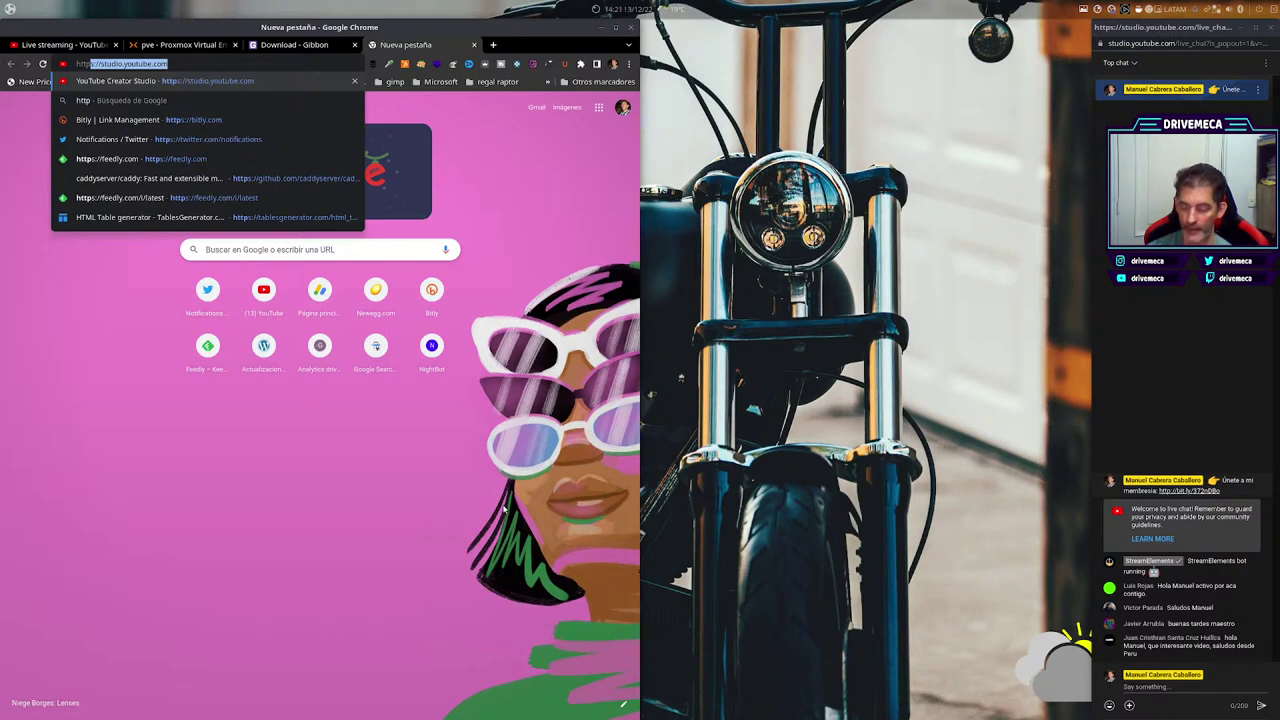
{"action": "type", "text": ":"}
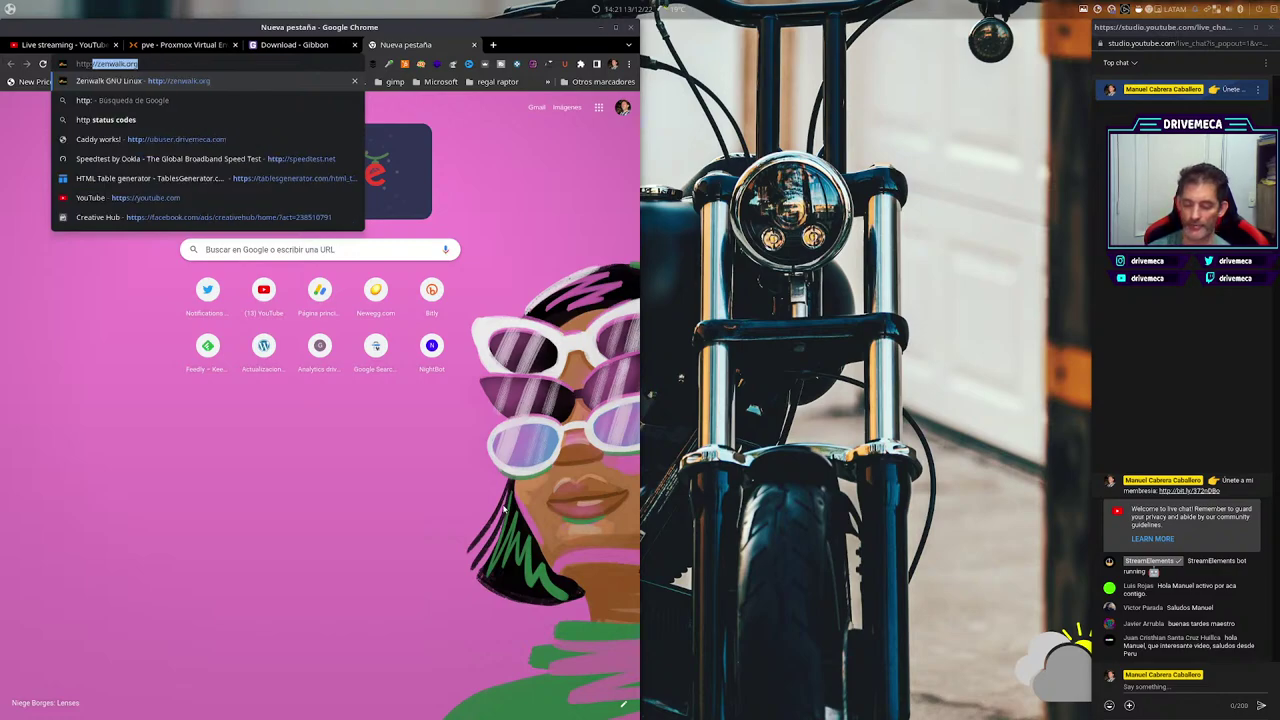
{"action": "type", "text": "//"}
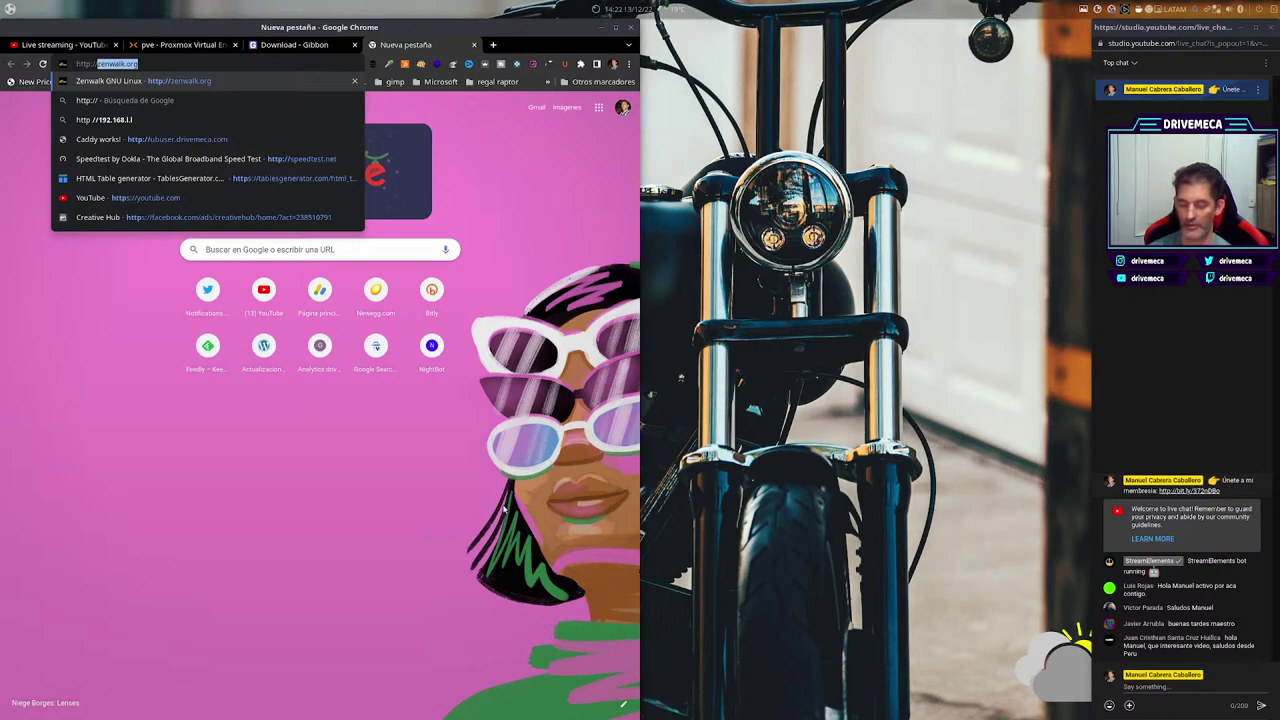
{"action": "type", "text": "gibbon"}
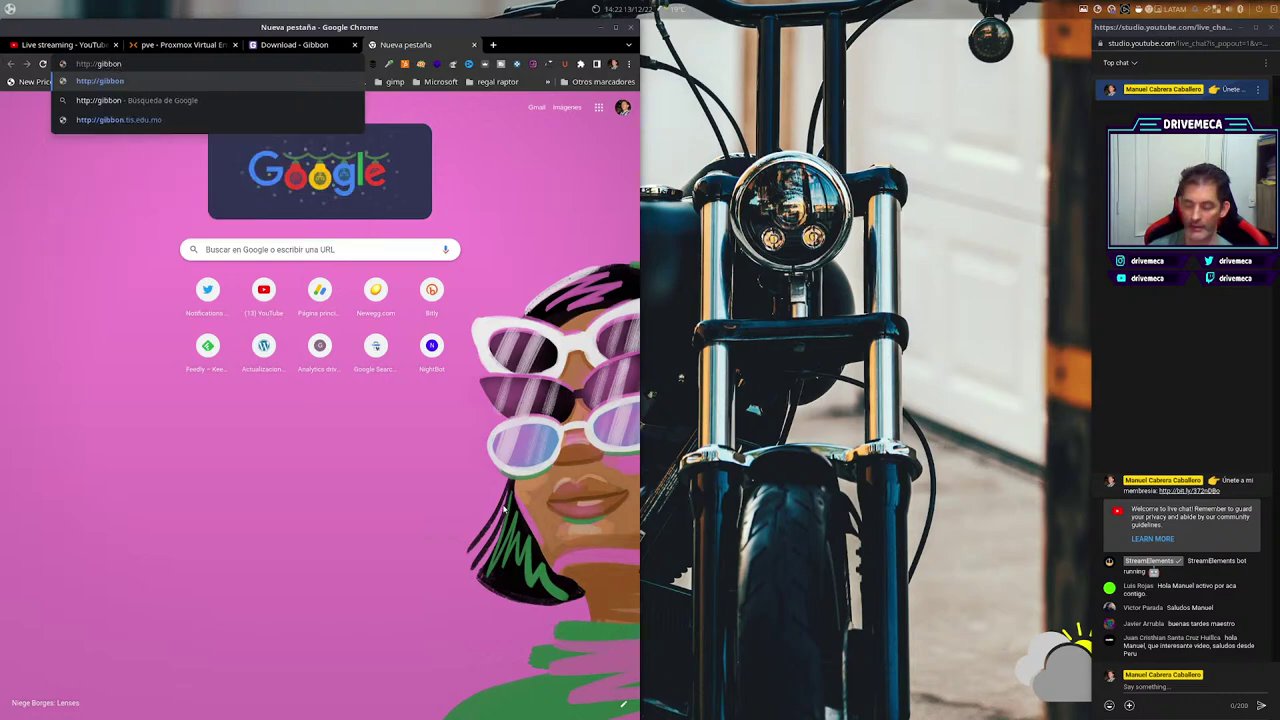
{"action": "type", "text": ".drivemeca"}
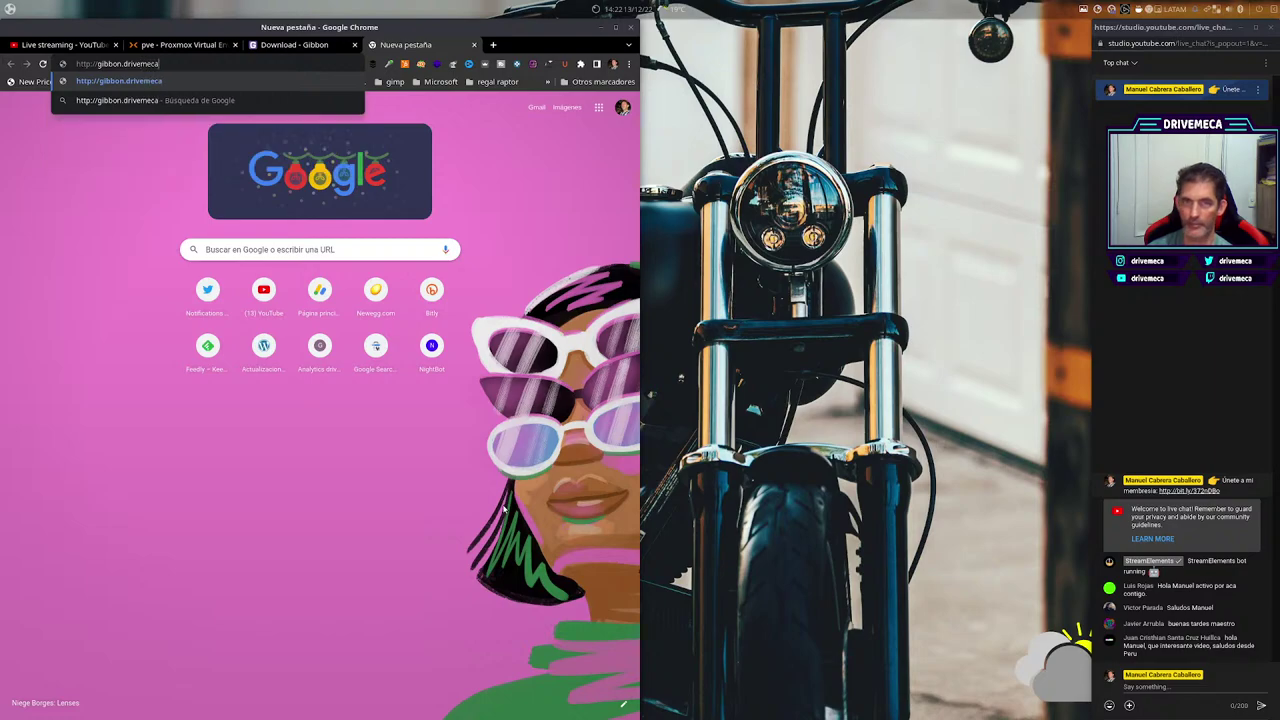
{"action": "type", "text": ".com"}
{"action": "key", "text": "Return"}
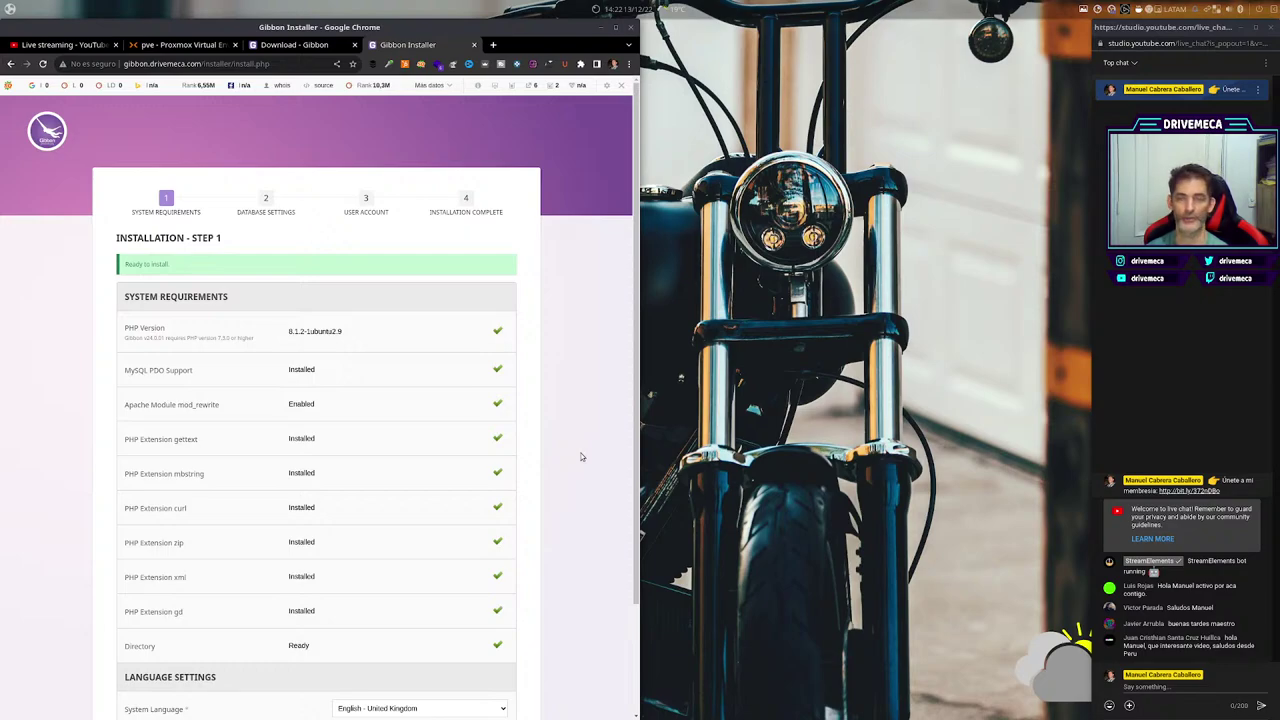
Choose Español as the installer's system language and submit Step 1.
{"action": "scroll", "coordinate": [411, 466], "scroll_direction": "down", "scroll_amount": 1}
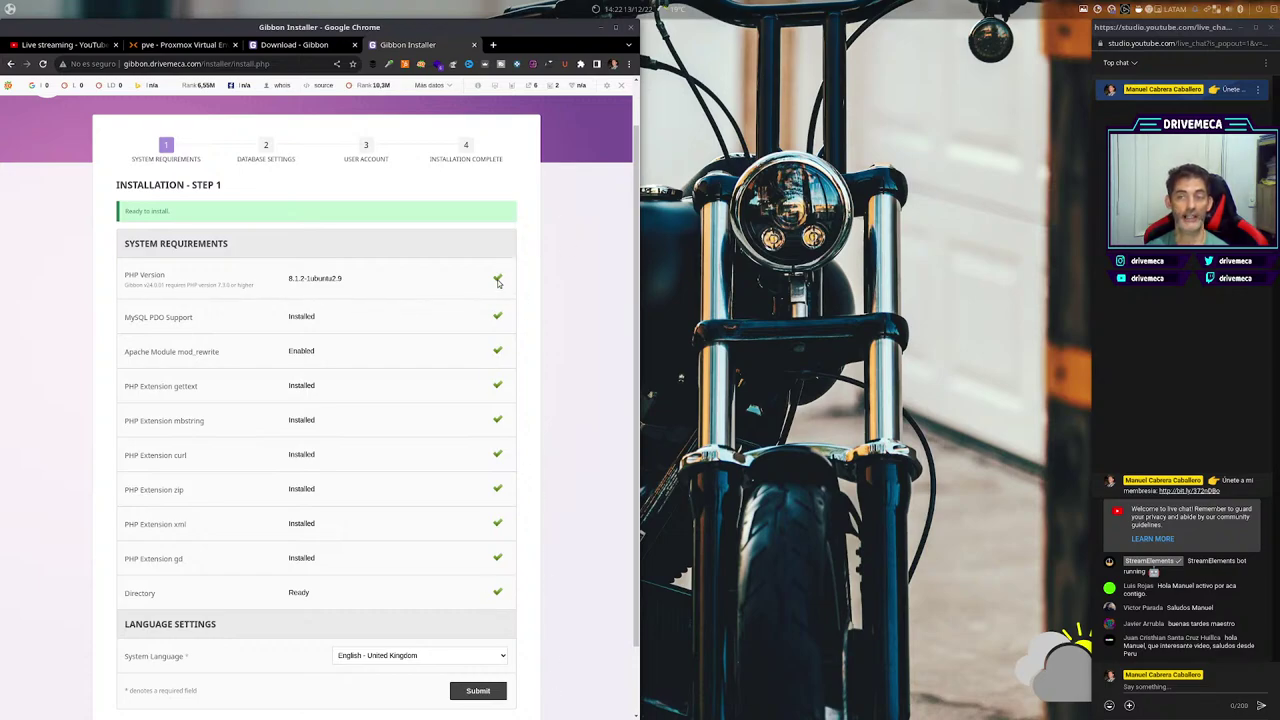
{"action": "scroll", "coordinate": [577, 558], "scroll_direction": "down", "scroll_amount": 2}
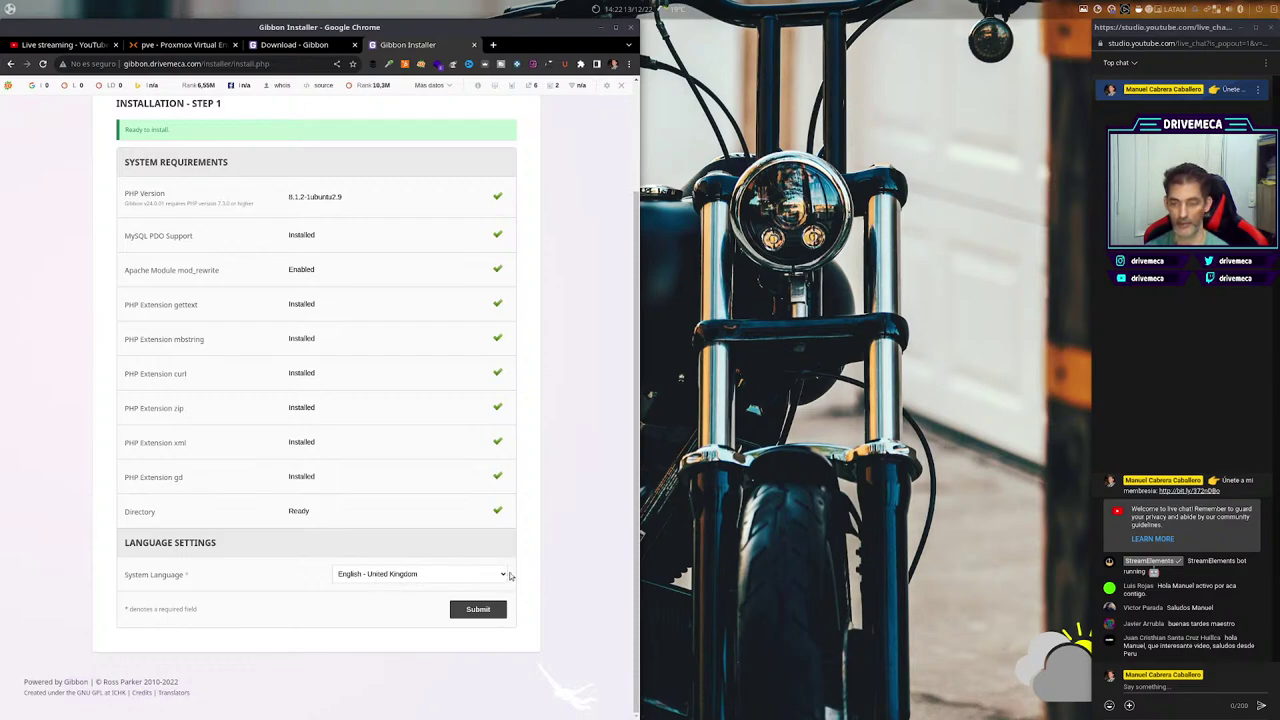
{"action": "left_click", "coordinate": [493, 579]}
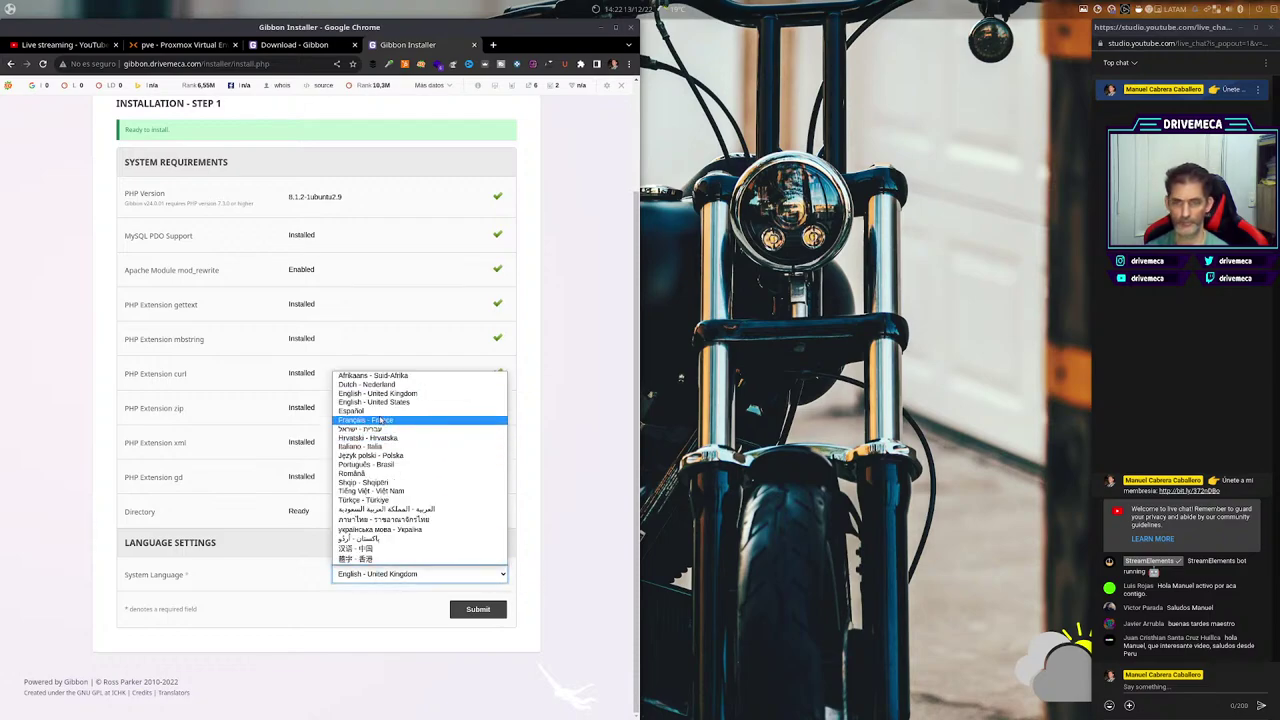
{"action": "left_click", "coordinate": [360, 411]}
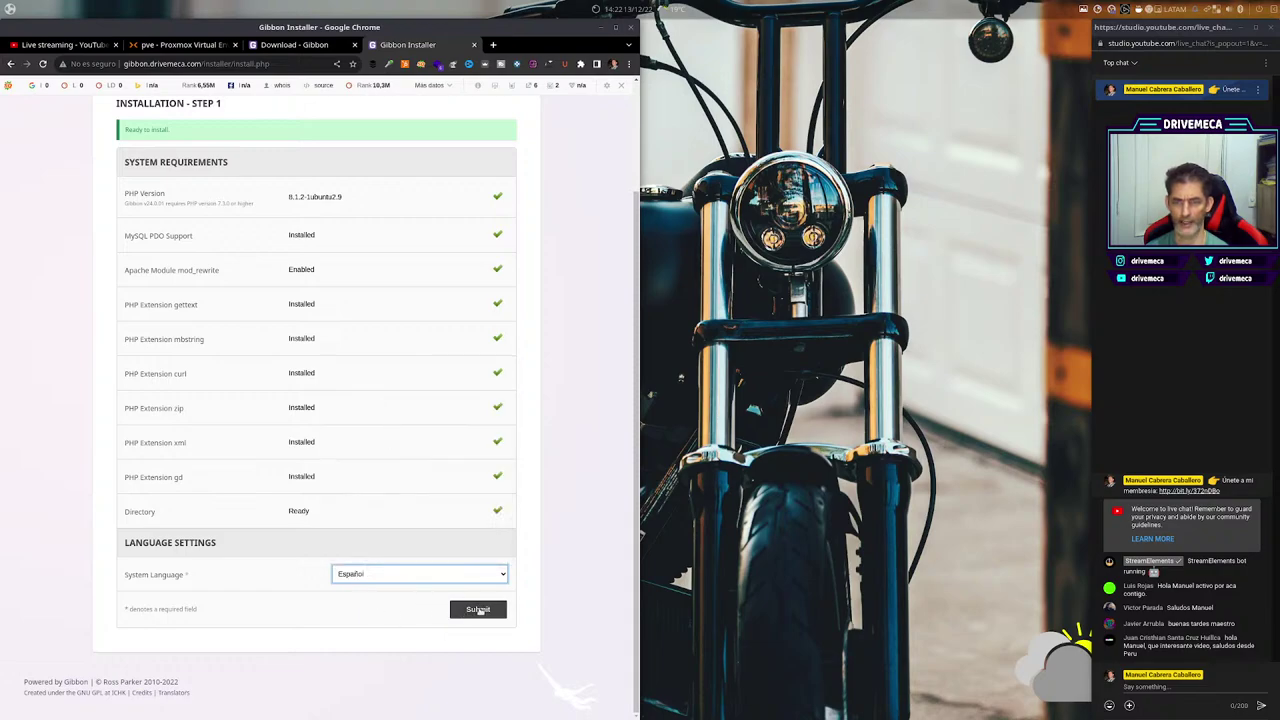
{"action": "left_click", "coordinate": [477, 614]}
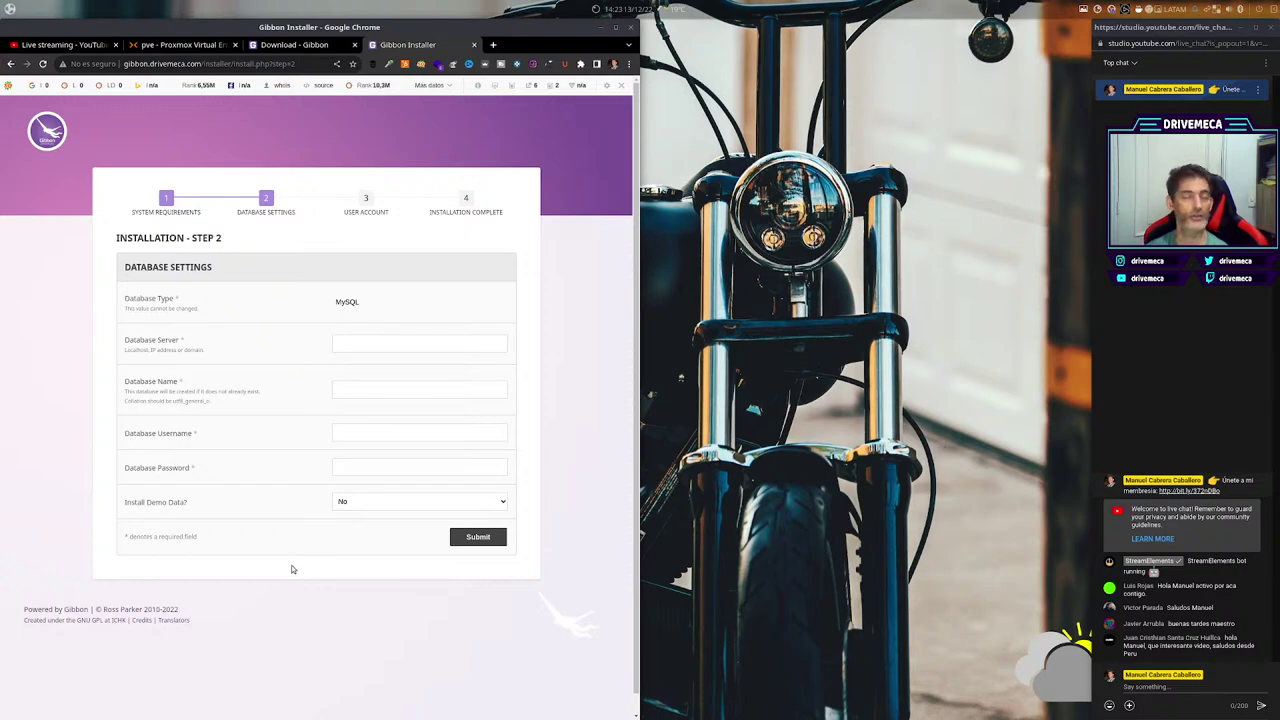
Enter database server localhost, database name gibbondb and the database username.
{"action": "left_click", "coordinate": [376, 343]}
{"action": "type", "text": "gibbondb"}
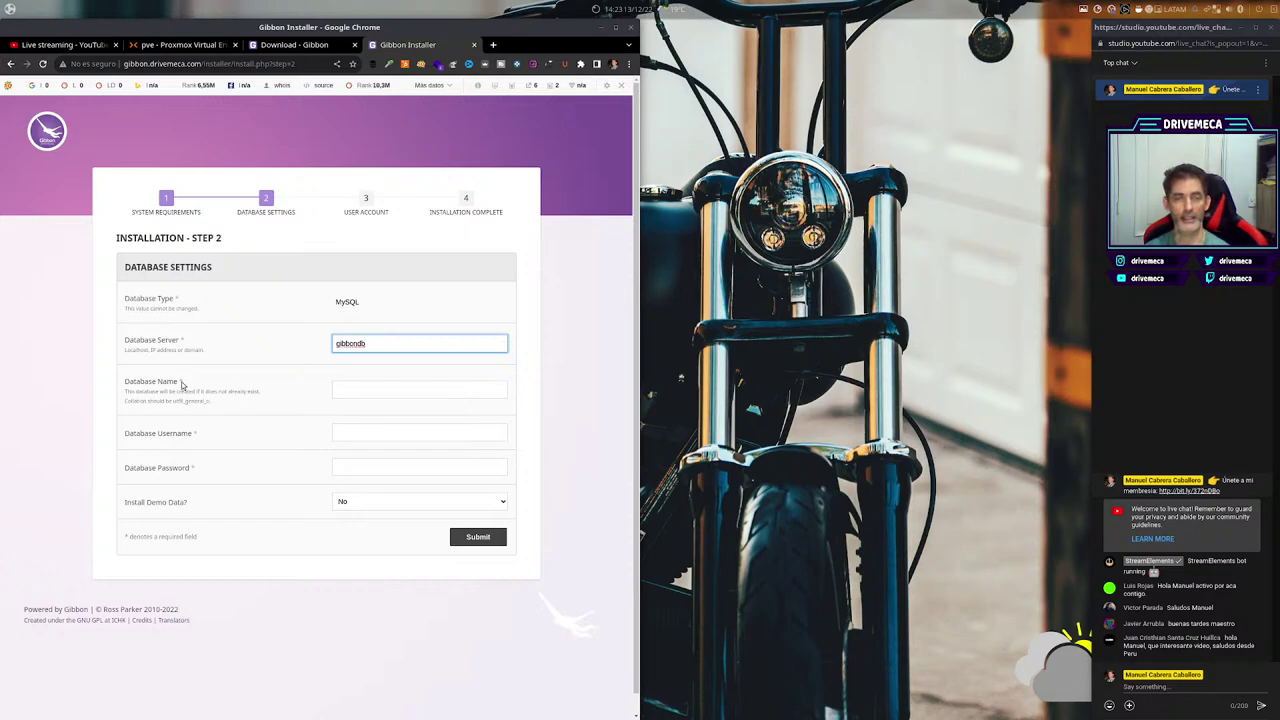
{"action": "left_click_drag", "start_coordinate": [368, 344], "coordinate": [298, 338]}
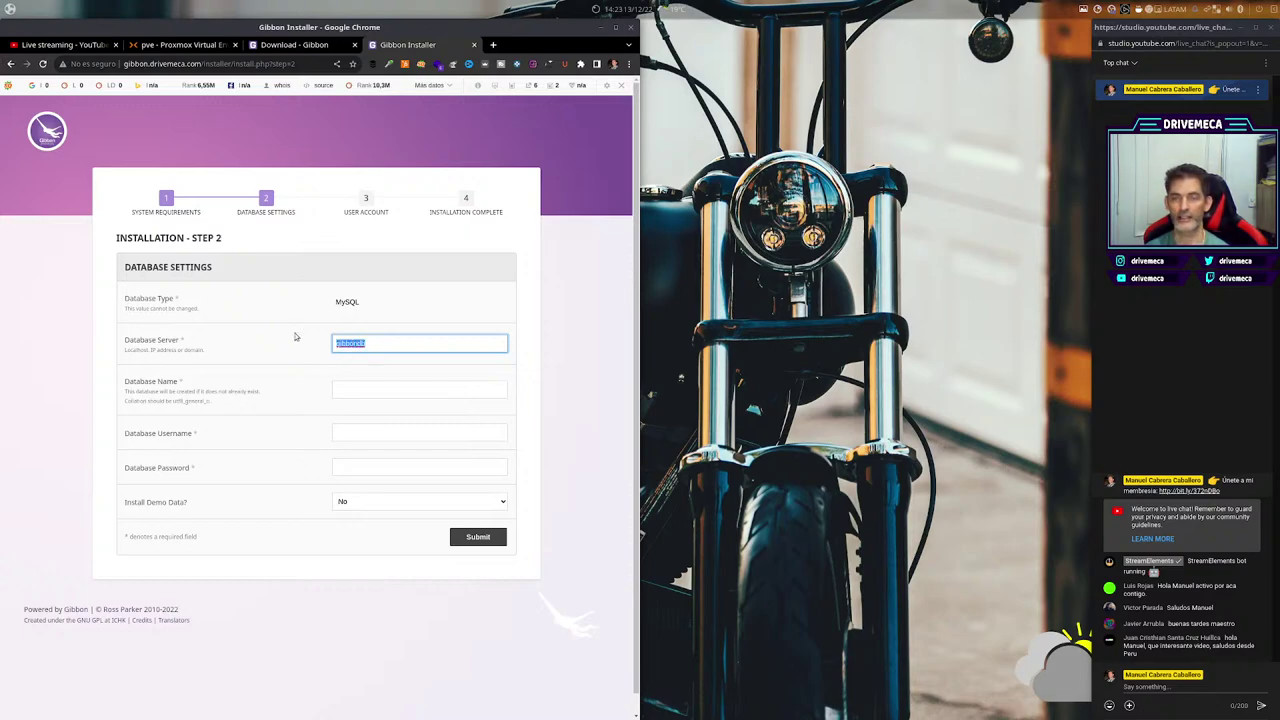
{"action": "type", "text": "localhost"}
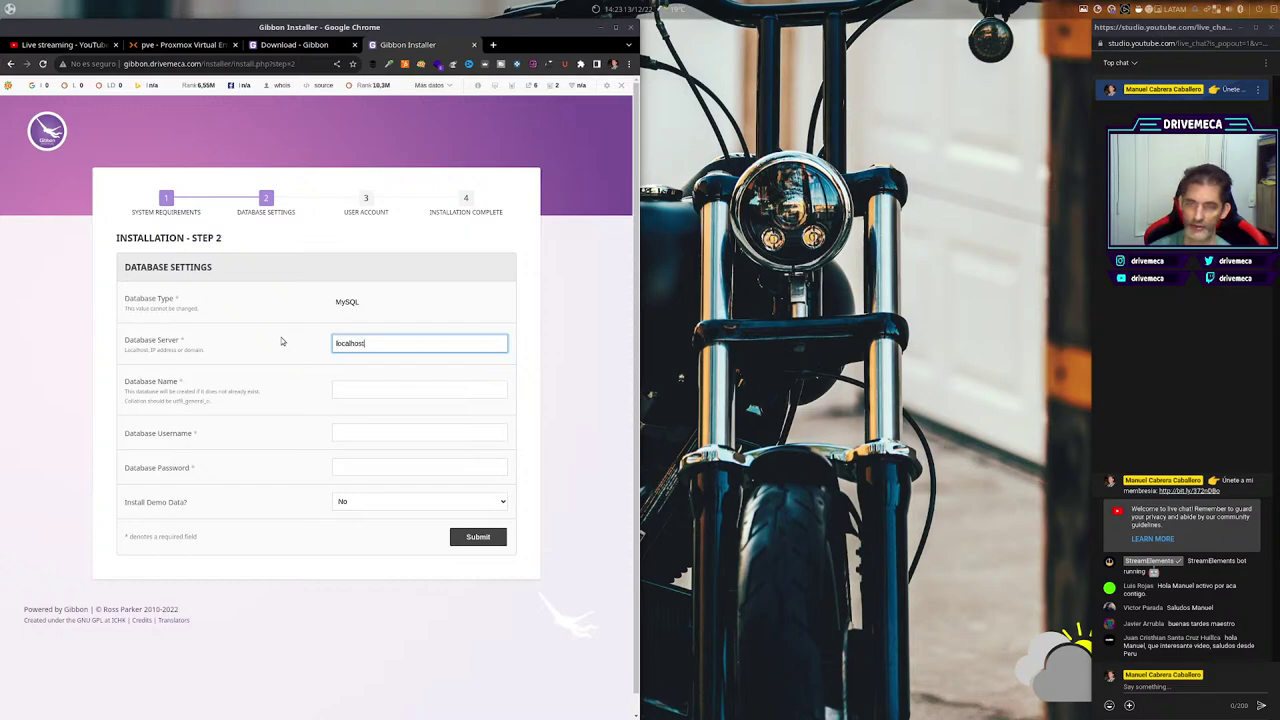
{"action": "key", "text": "Tab"}
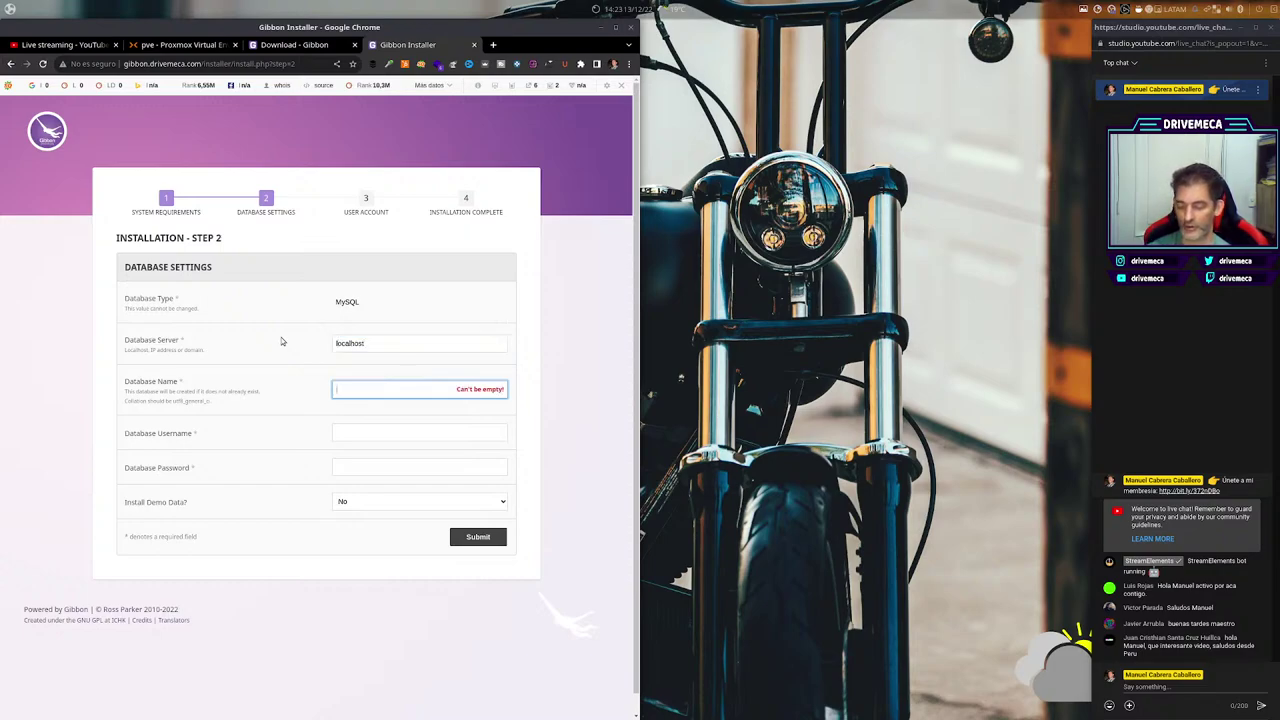
{"action": "type", "text": "gibbondb"}
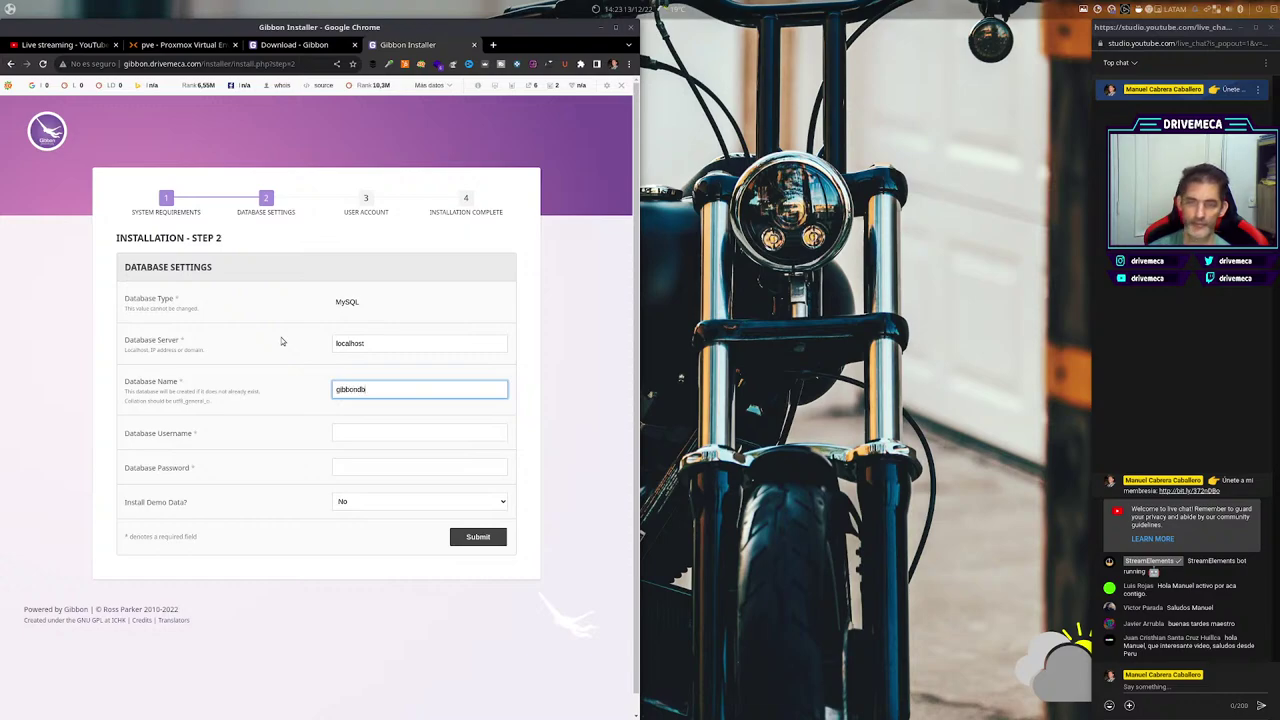
{"action": "left_click", "coordinate": [344, 434]}
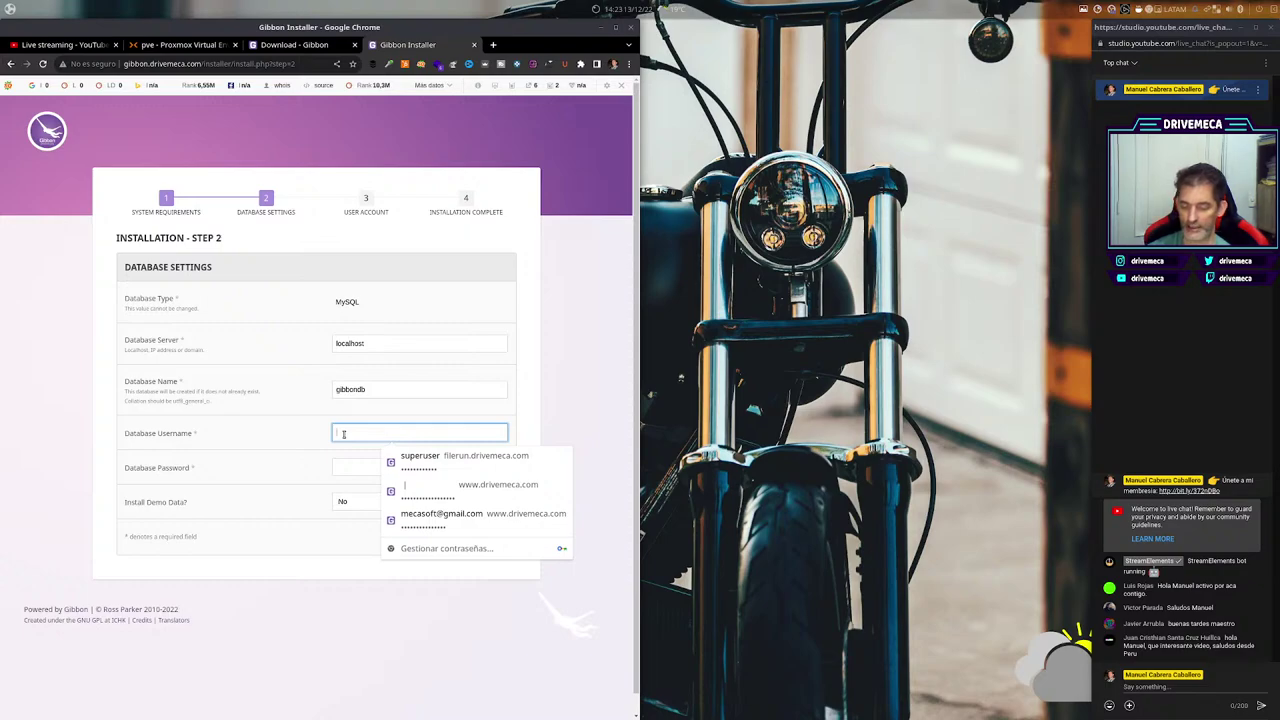
{"action": "type", "text": "gibbon"}
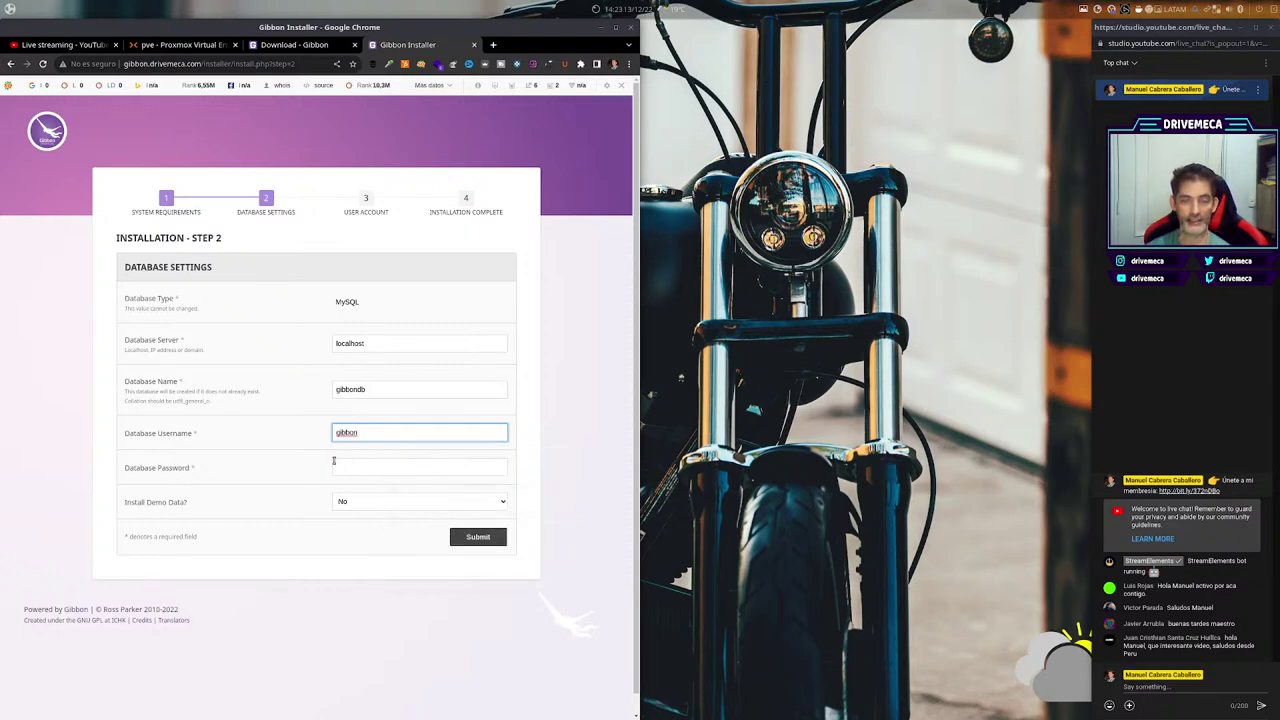
Type the database password, set Install Demo Data to Yes, and submit.
{"action": "left_click", "coordinate": [337, 467]}
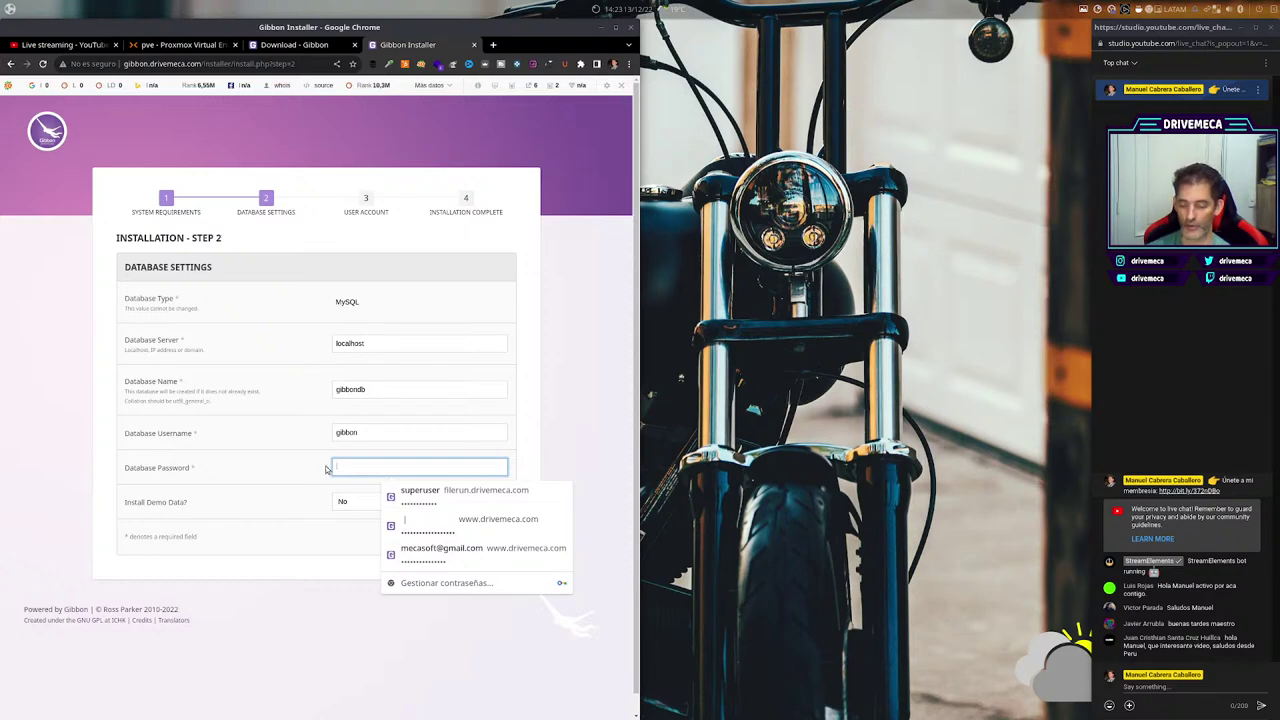
{"action": "type", "text": "gi"}
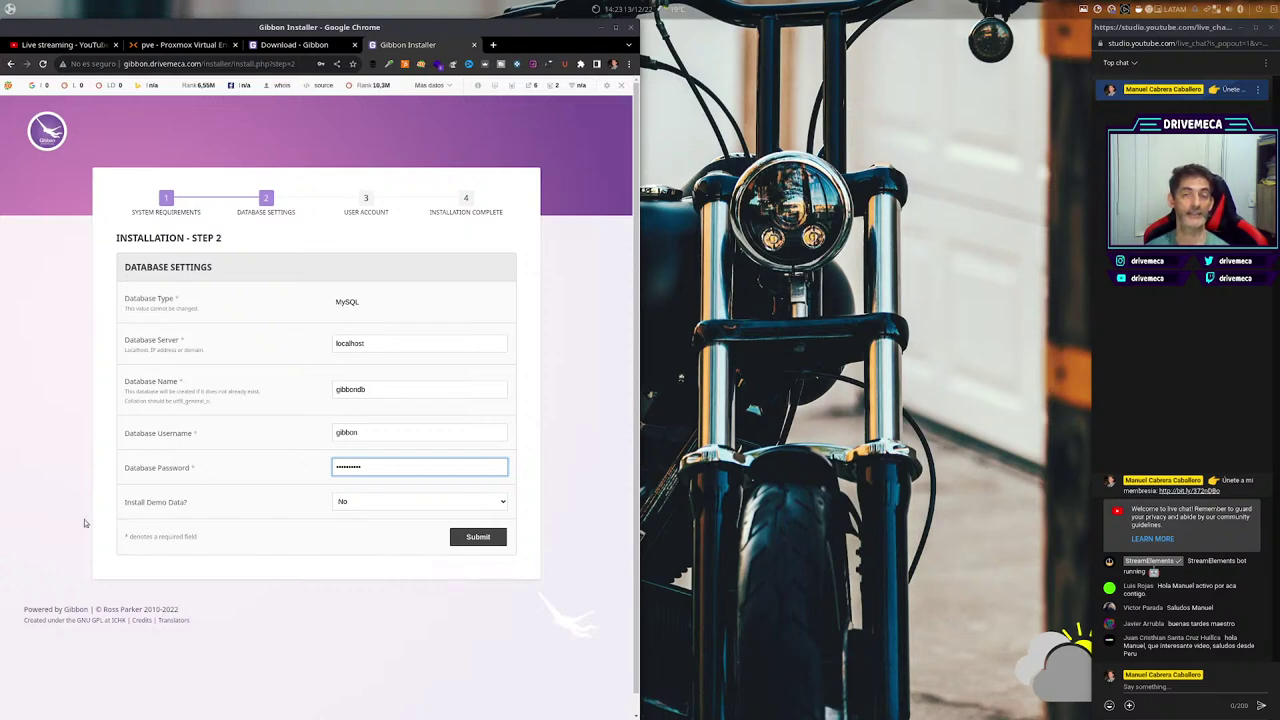
{"action": "left_click", "coordinate": [493, 502]}
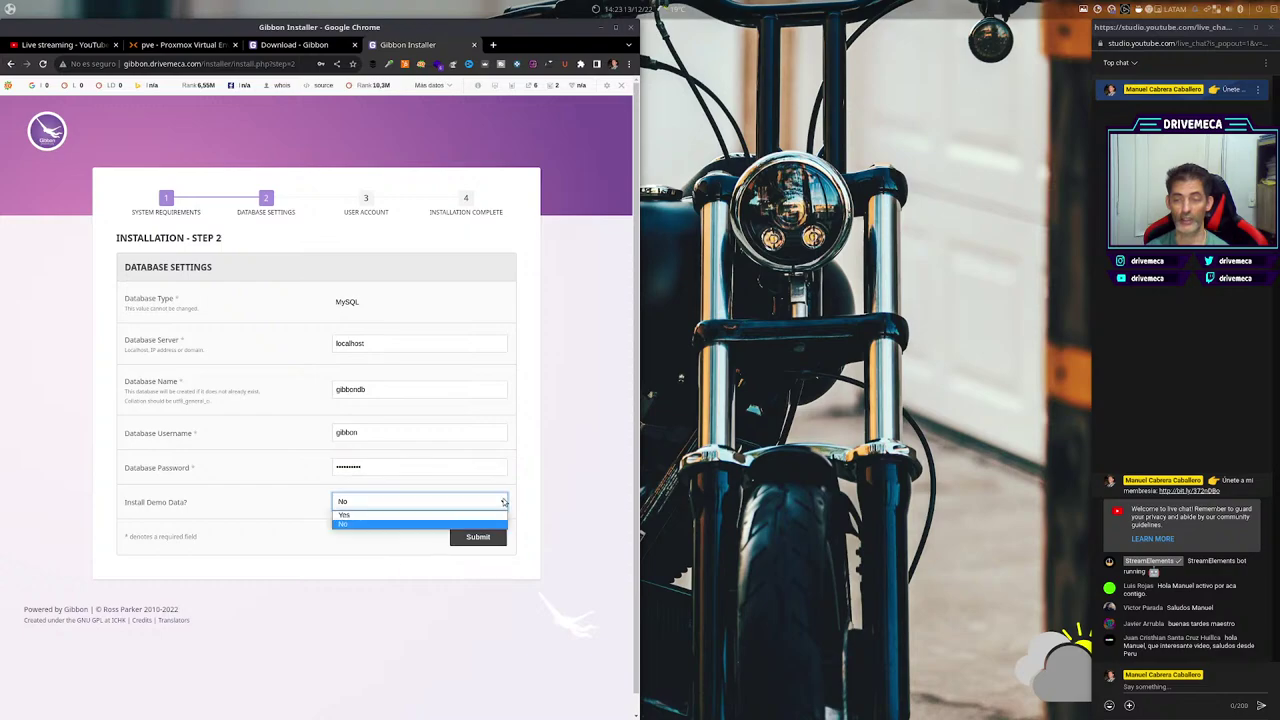
{"action": "left_click", "coordinate": [347, 520]}
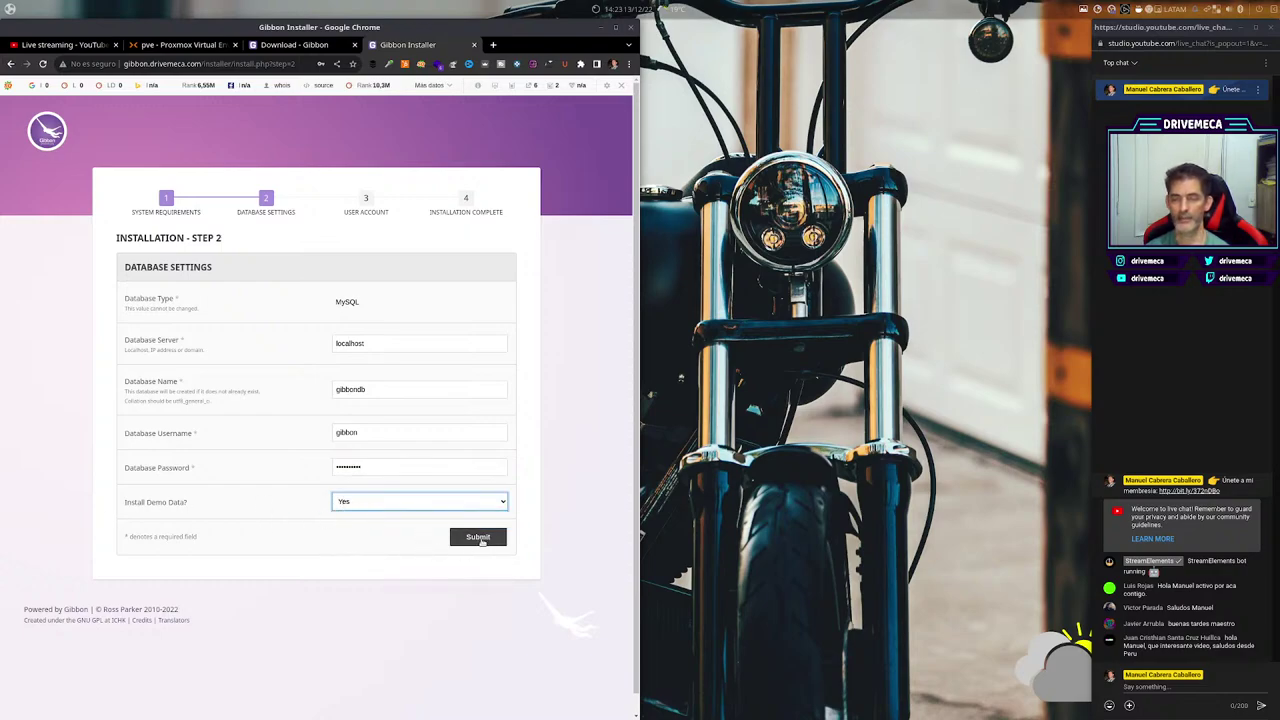
{"action": "left_click", "coordinate": [484, 540]}
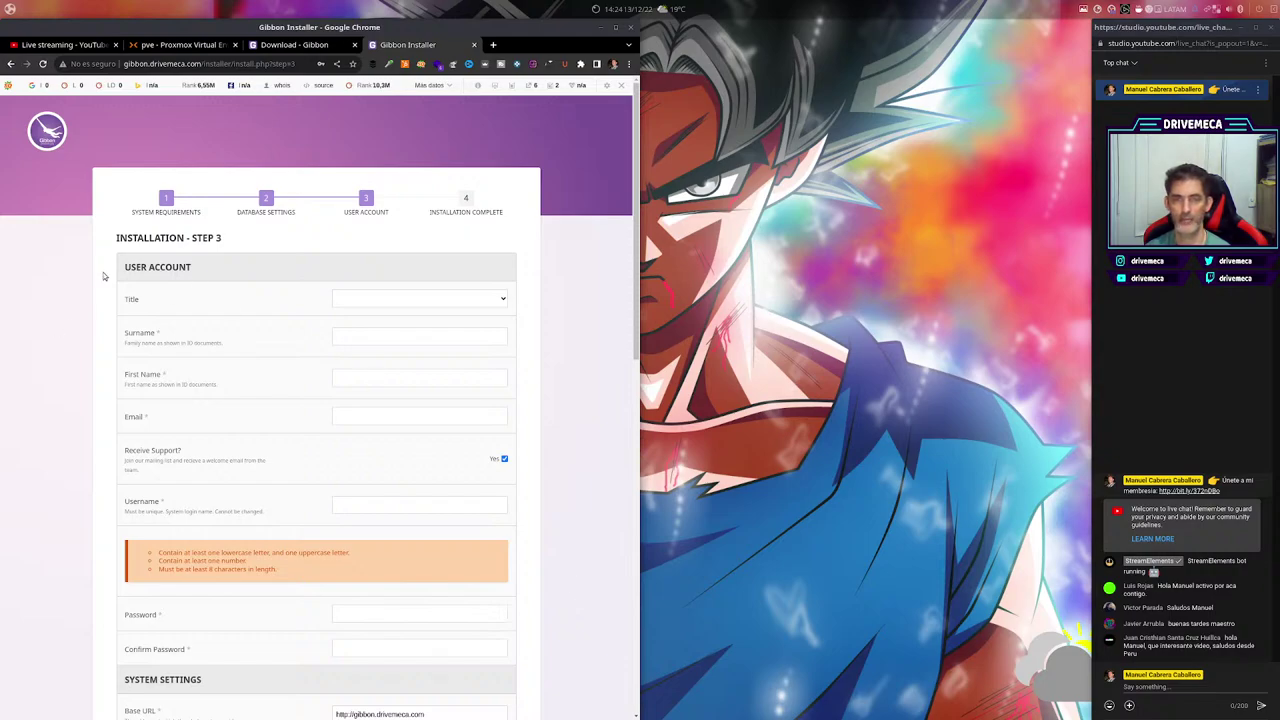
Set the administrator's Title to Mr.
{"action": "scroll", "coordinate": [565, 525], "scroll_direction": "down", "scroll_amount": 2}
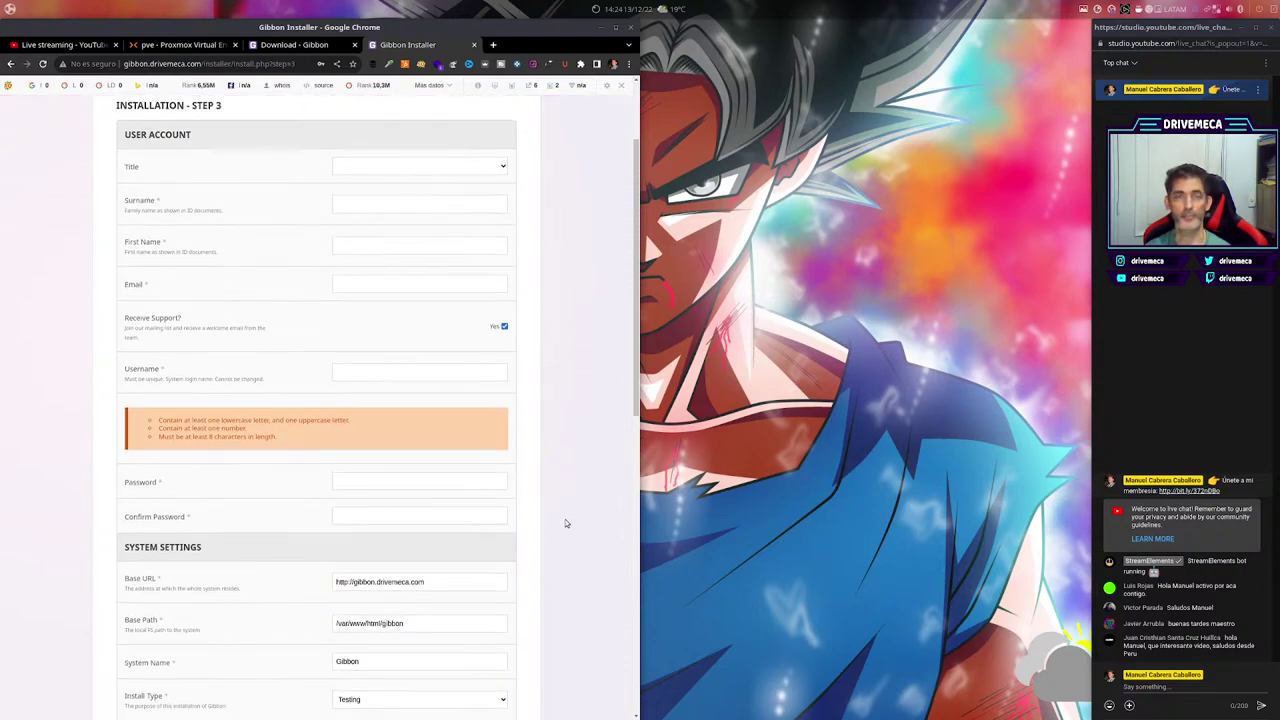
{"action": "scroll", "coordinate": [565, 519], "scroll_direction": "up", "scroll_amount": 1}
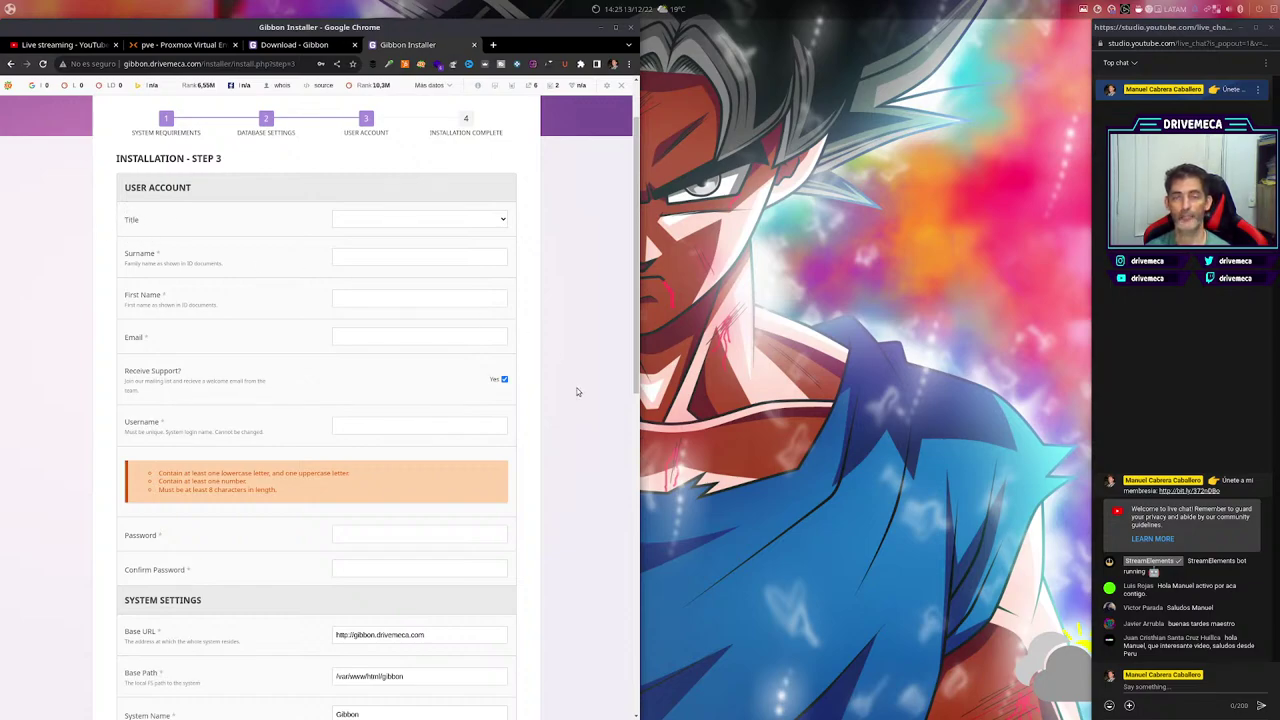
{"action": "left_click", "coordinate": [503, 221]}
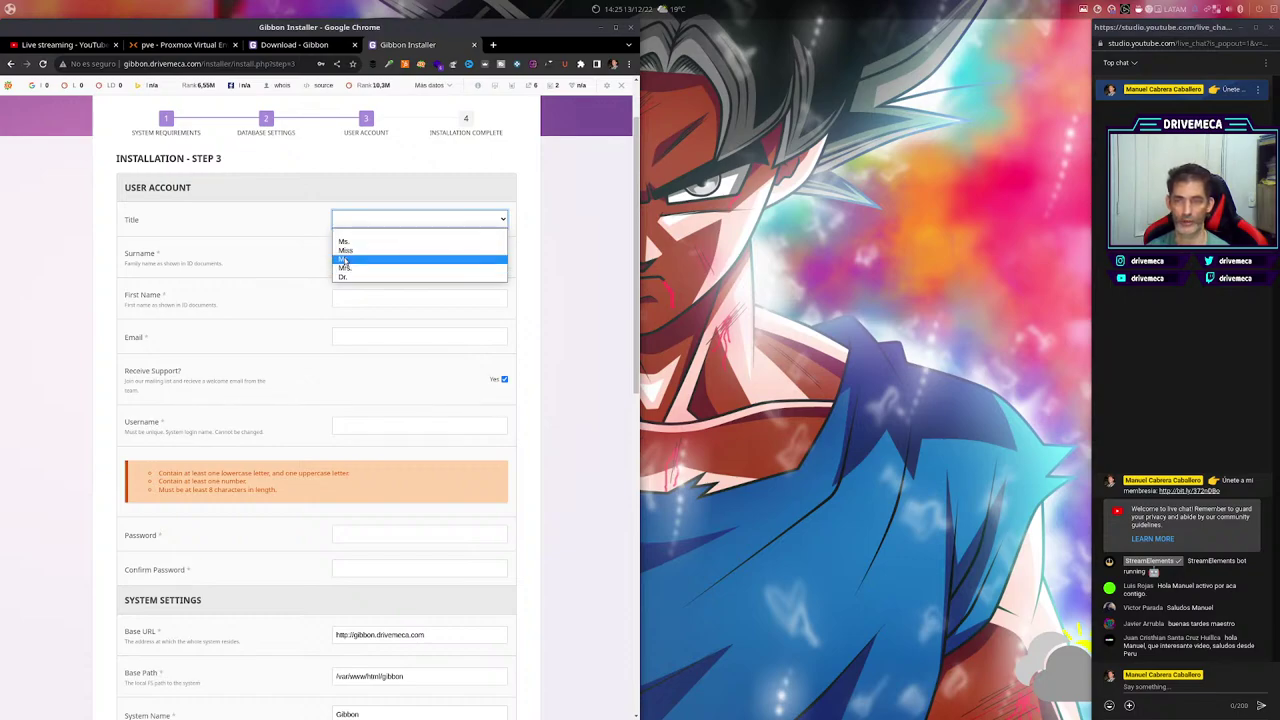
{"action": "left_click", "coordinate": [350, 259]}
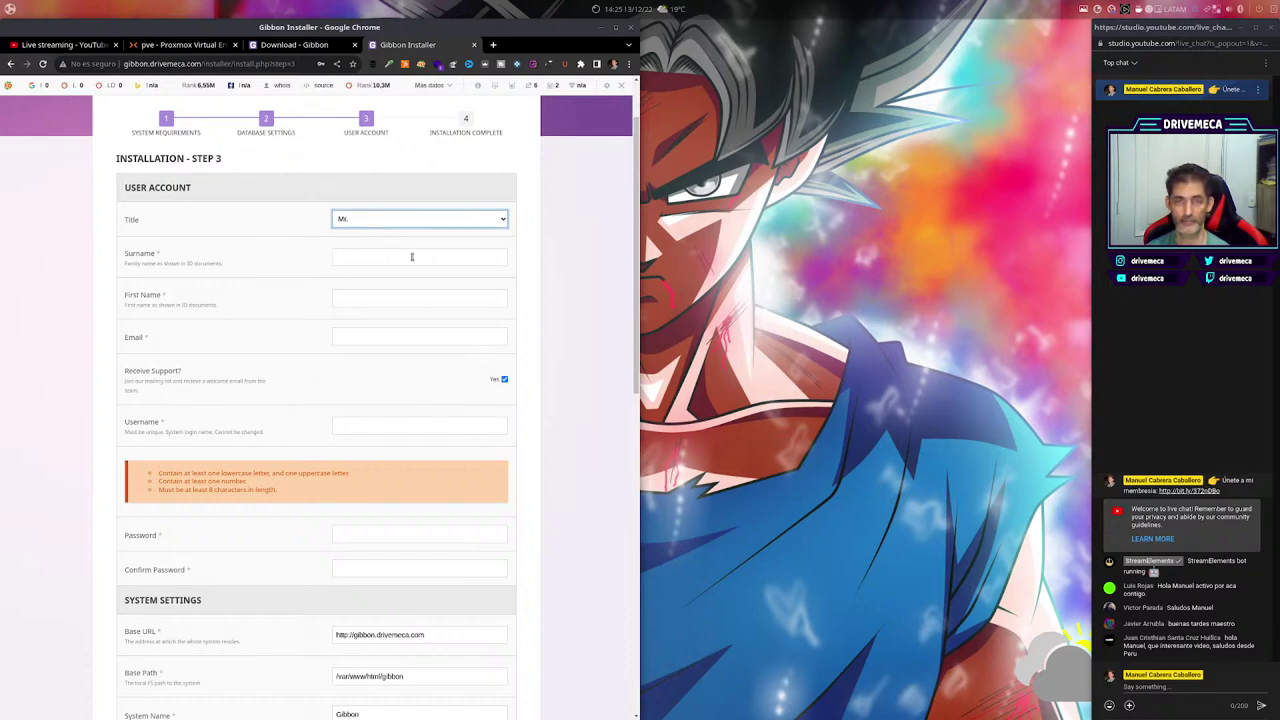
Fill in the administrator's surname, first name and e-mail address.
{"action": "scroll", "coordinate": [546, 398], "scroll_direction": "down", "scroll_amount": 1}
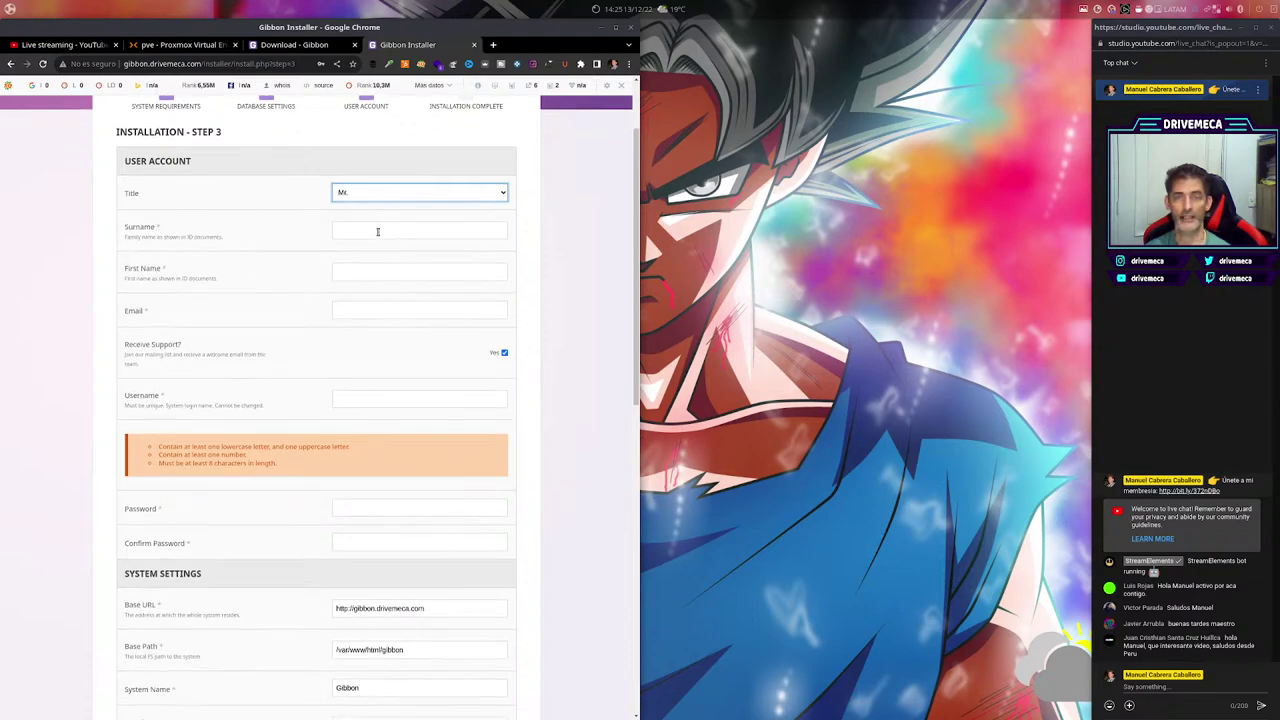
{"action": "left_click", "coordinate": [378, 231]}
{"action": "type", "text": "Cabrera"}
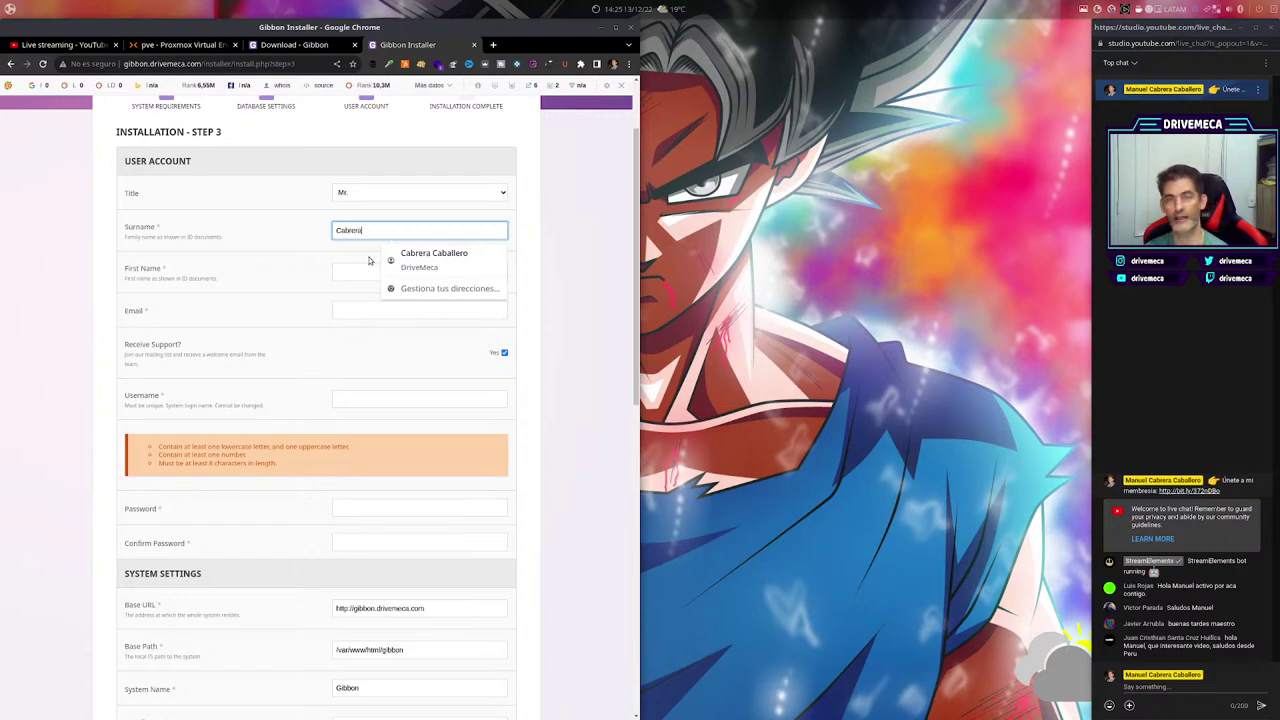
{"action": "left_click", "coordinate": [347, 268]}
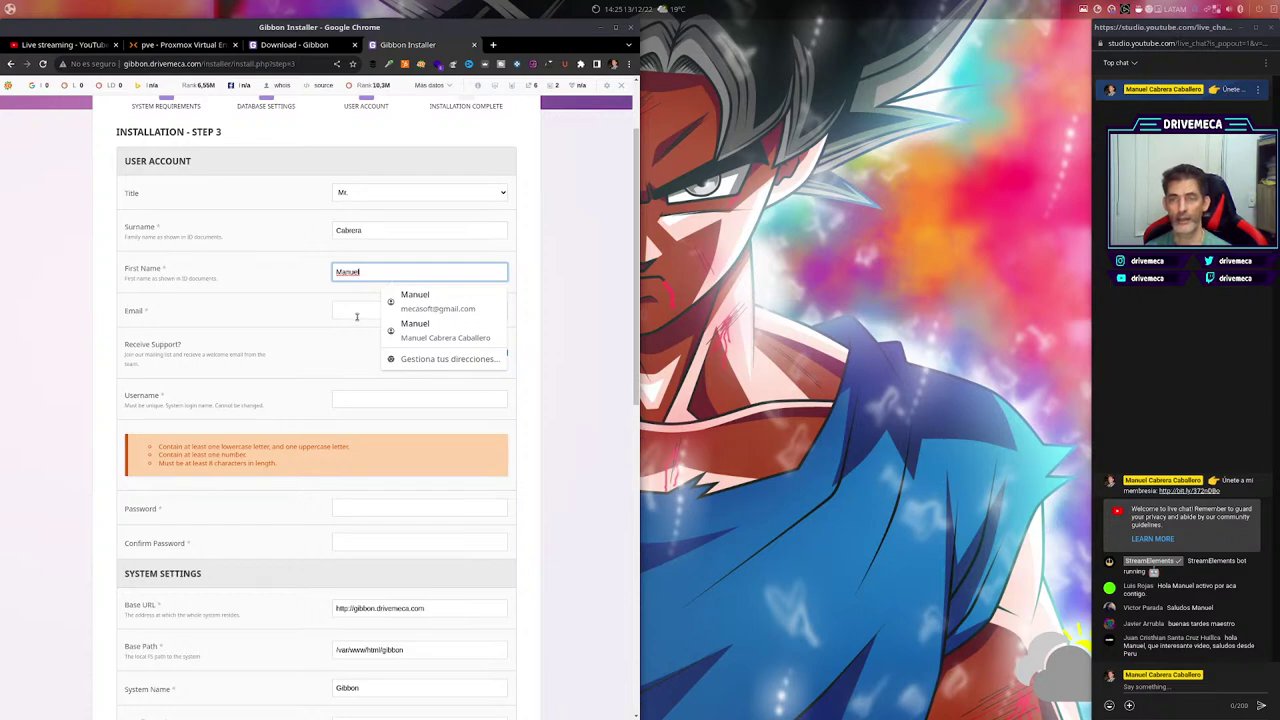
{"action": "left_click", "coordinate": [356, 311]}
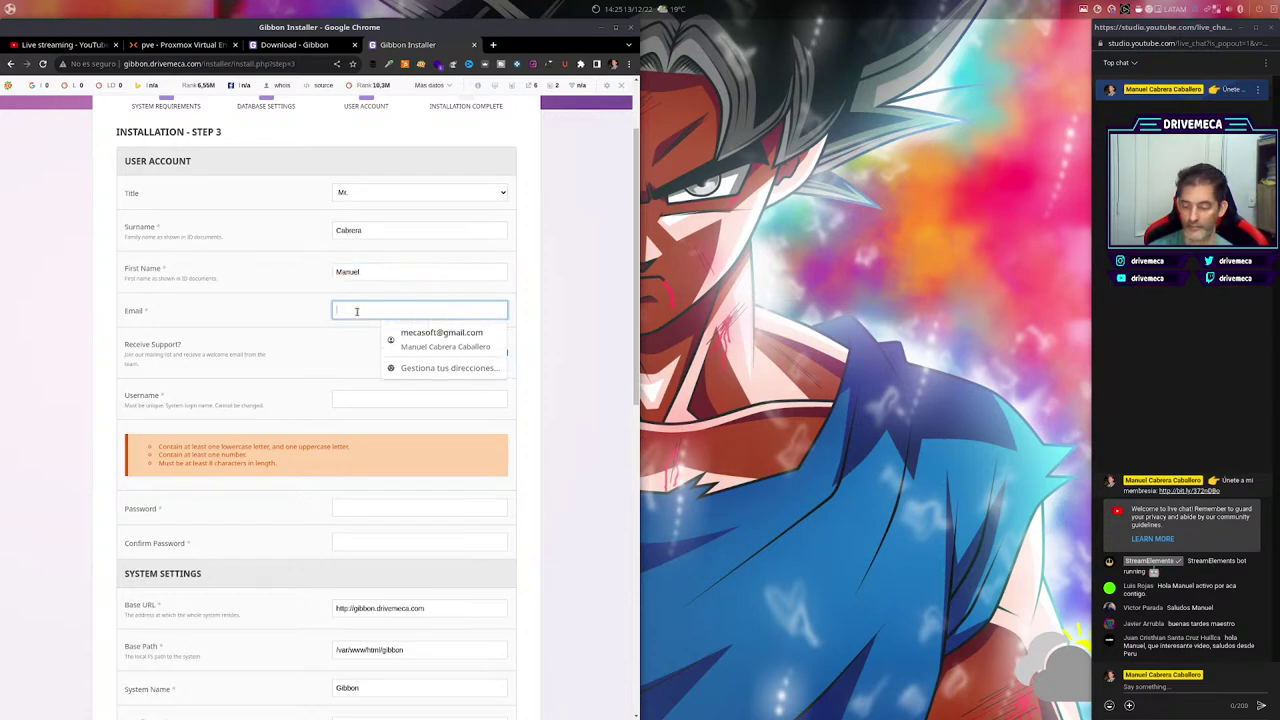
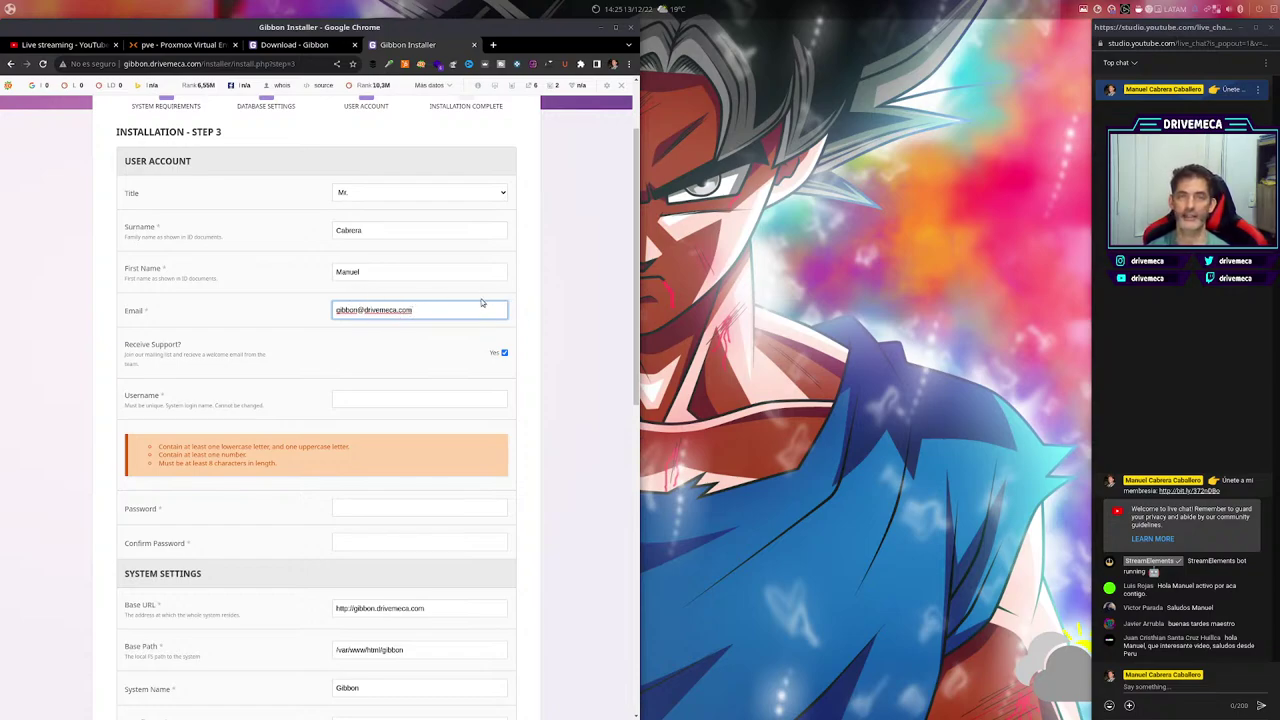
Opt out of support emails and enter the administrator username.
{"action": "scroll", "coordinate": [599, 451], "scroll_direction": "down", "scroll_amount": 1}
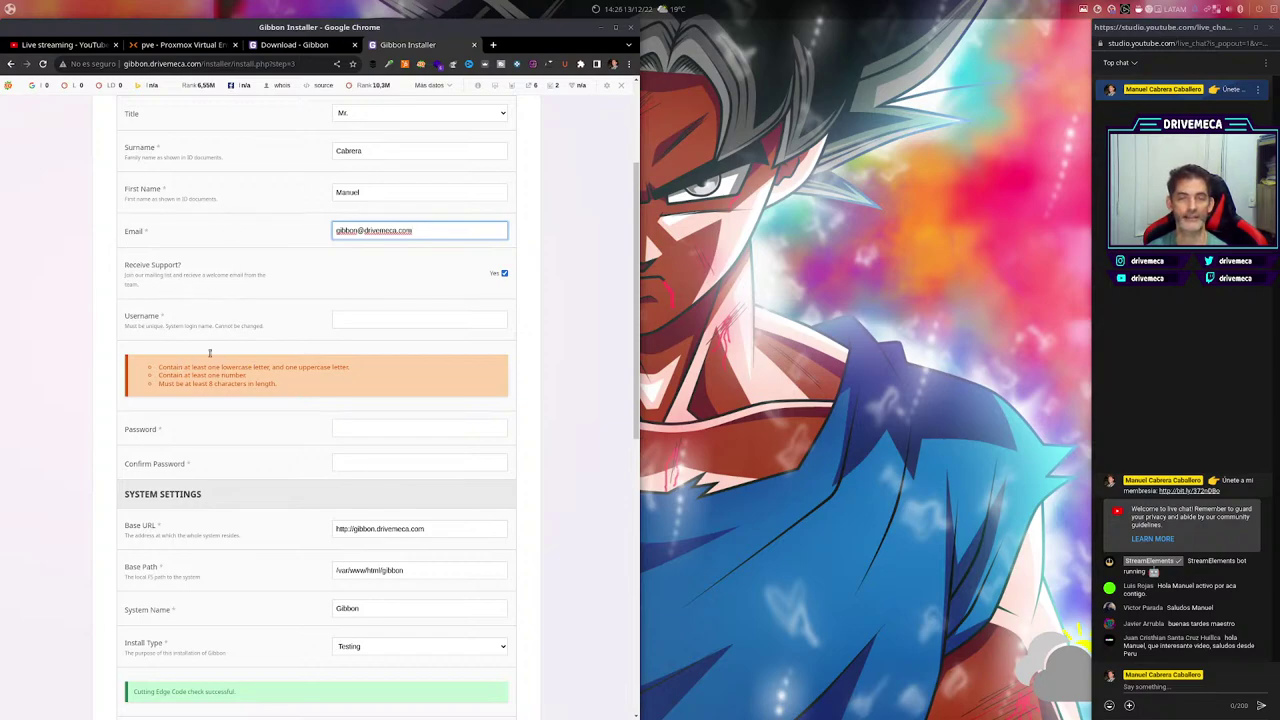
{"action": "left_click", "coordinate": [505, 274]}
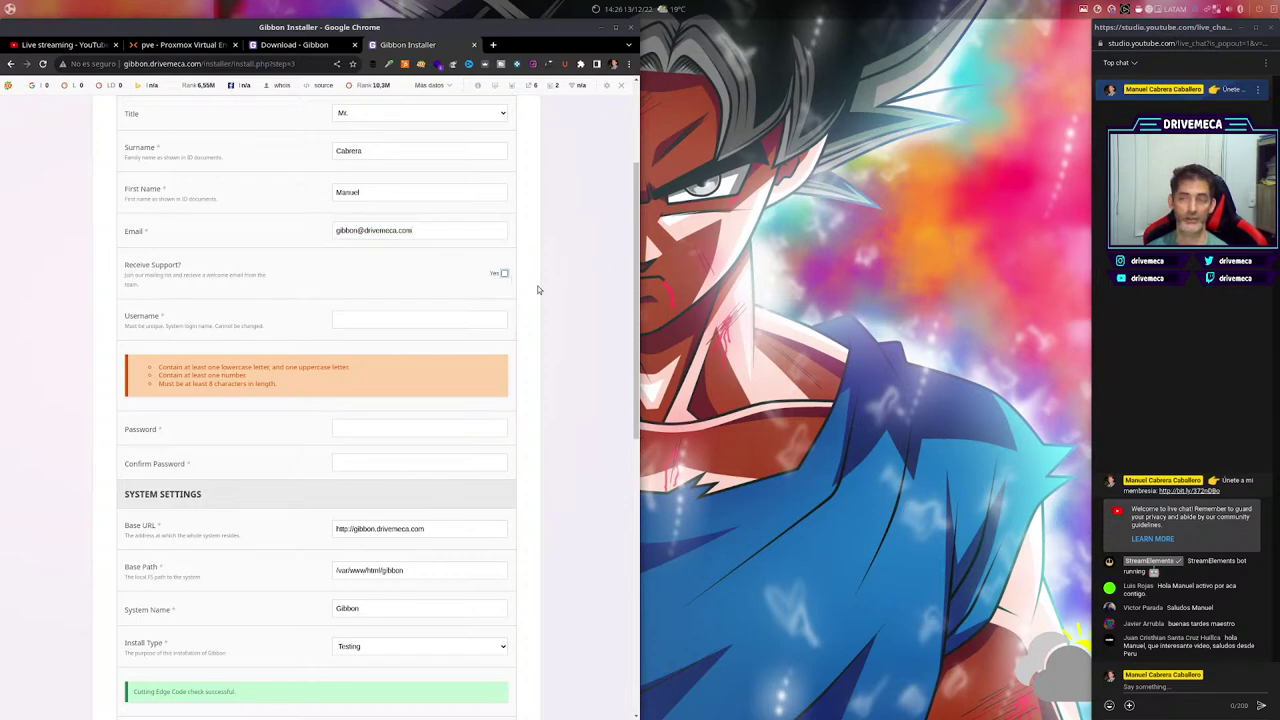
{"action": "scroll", "coordinate": [551, 424], "scroll_direction": "down", "scroll_amount": 2}
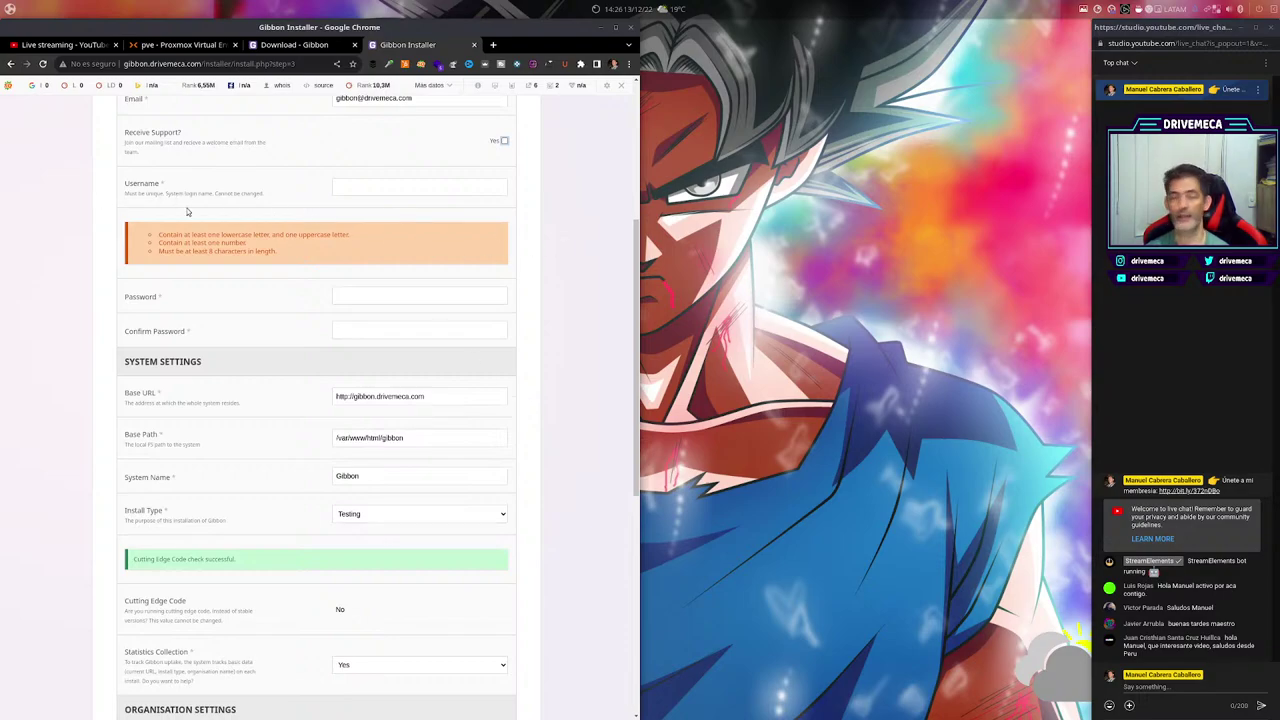
{"action": "left_click", "coordinate": [359, 184]}
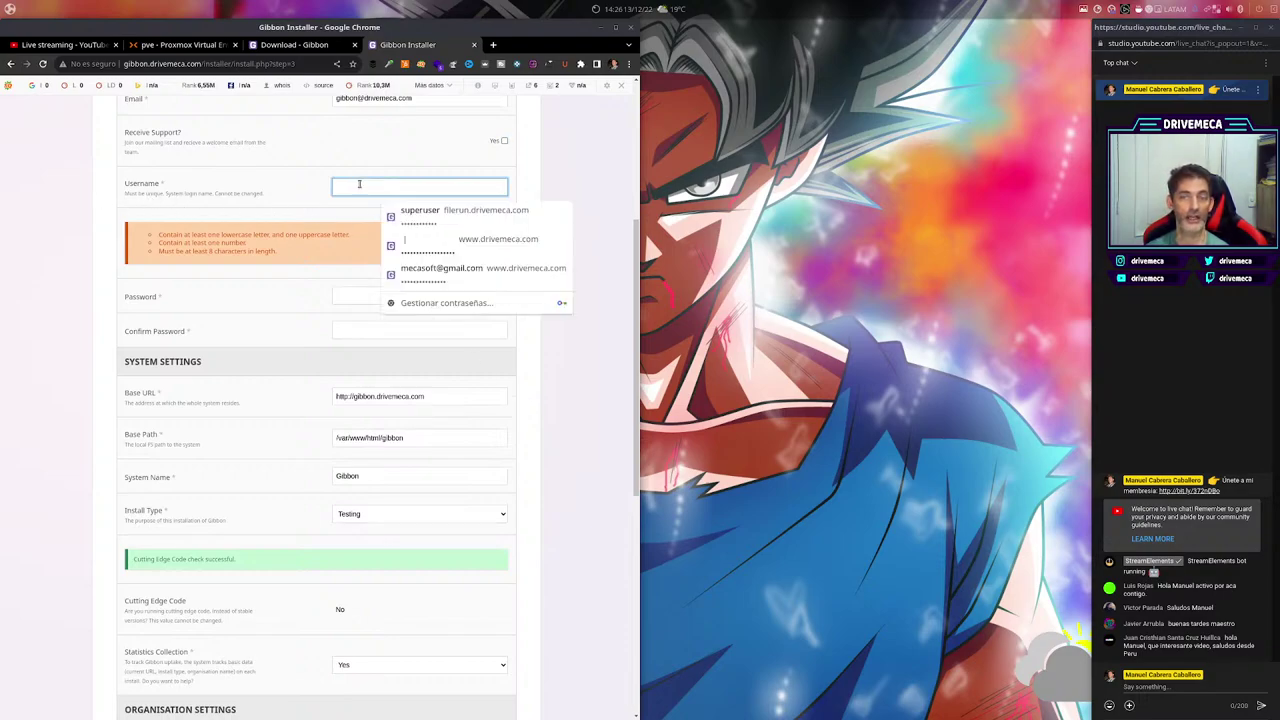
{"action": "type", "text": "drivemeca"}
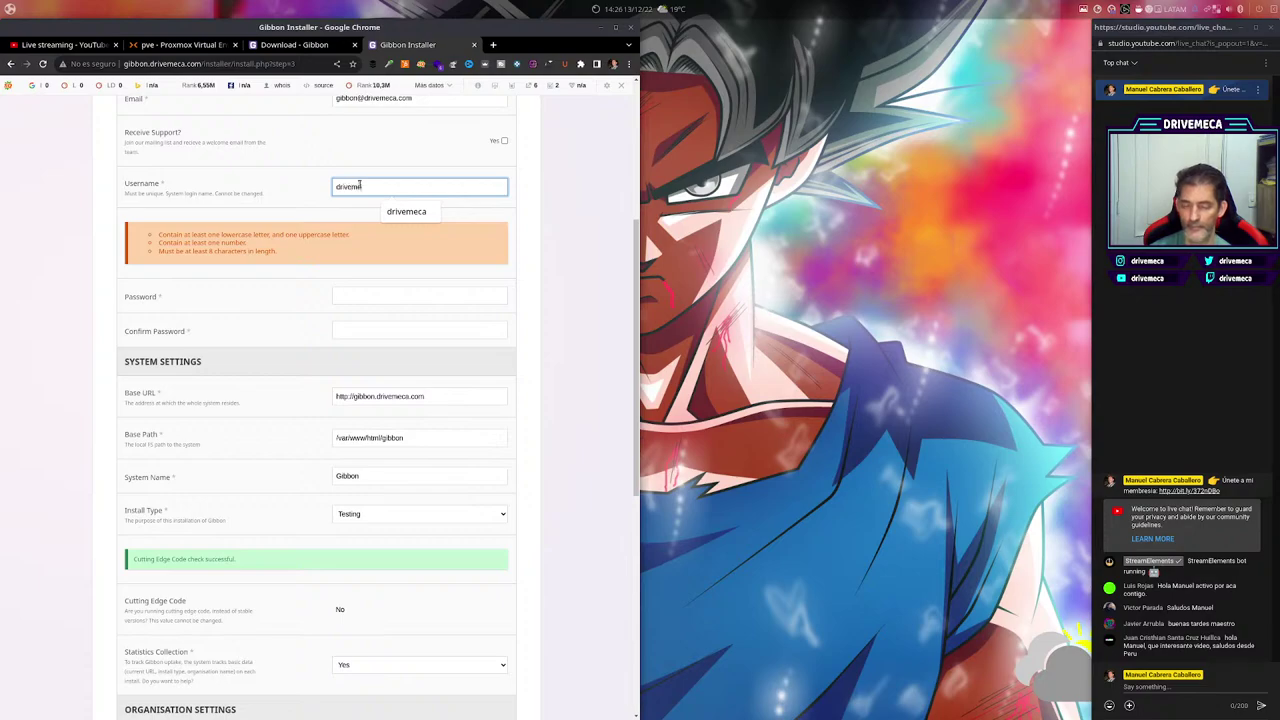
{"action": "left_click", "coordinate": [600, 312]}
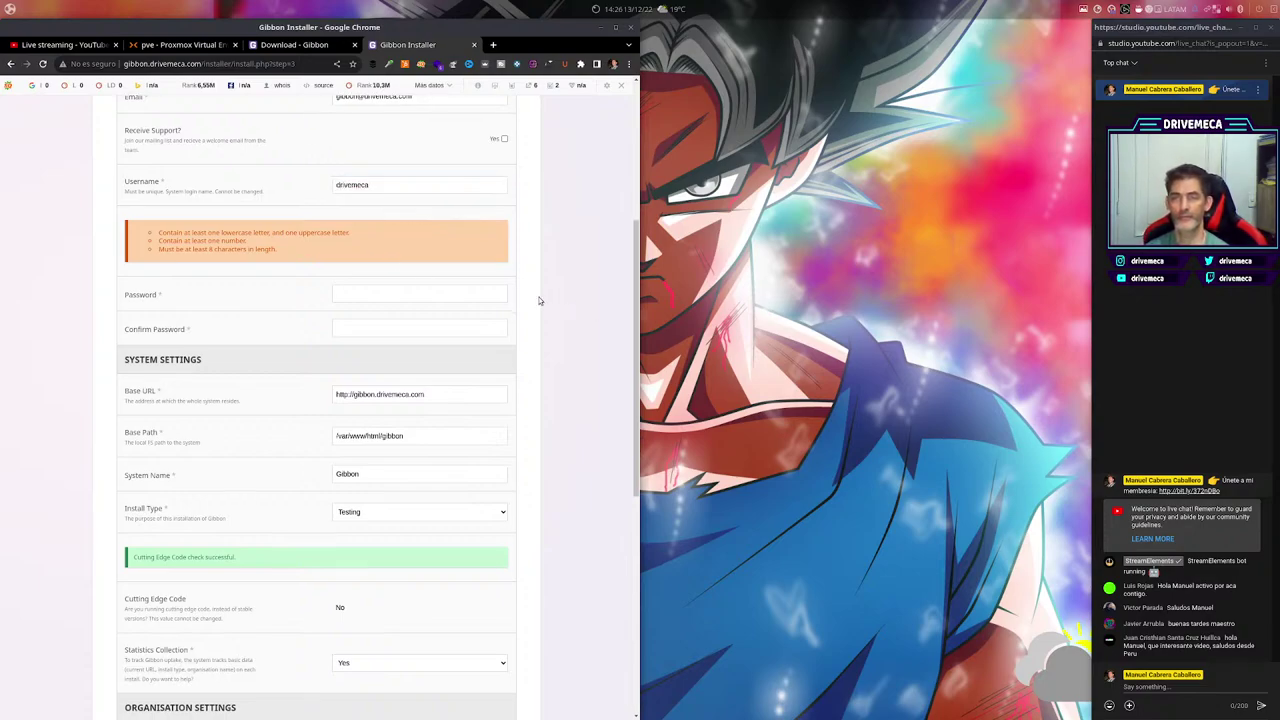
Type the account password and retype it in Confirm Password.
{"action": "scroll", "coordinate": [548, 304], "scroll_direction": "down", "scroll_amount": 1}
{"action": "left_click", "coordinate": [342, 218]}
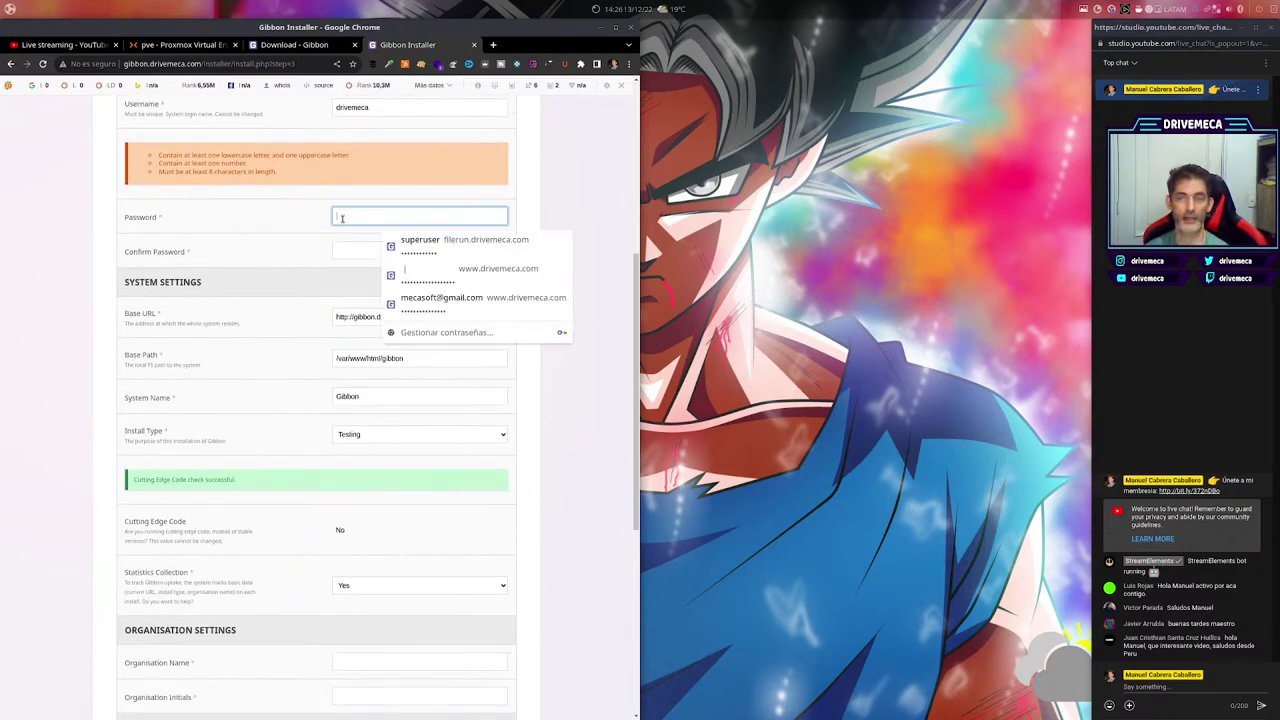
{"action": "type", "text": "•"}
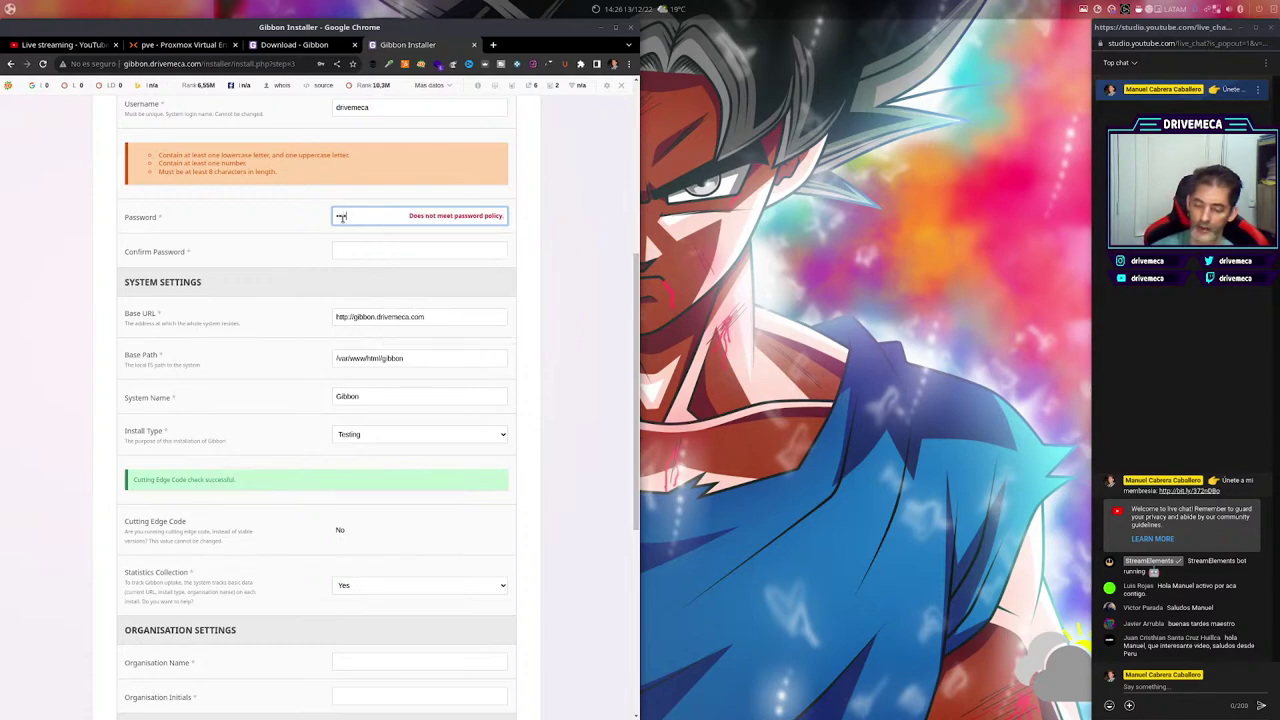
{"action": "type", "text": "••"}
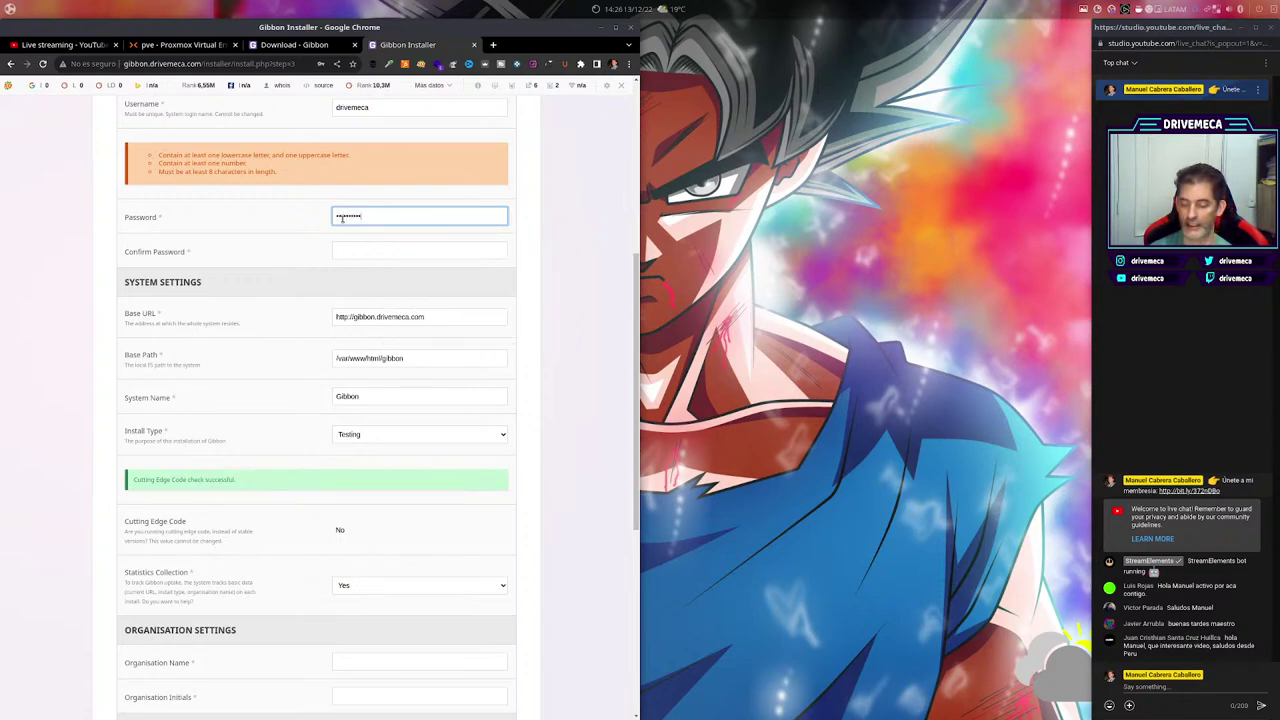
{"action": "key", "text": "Tab"}
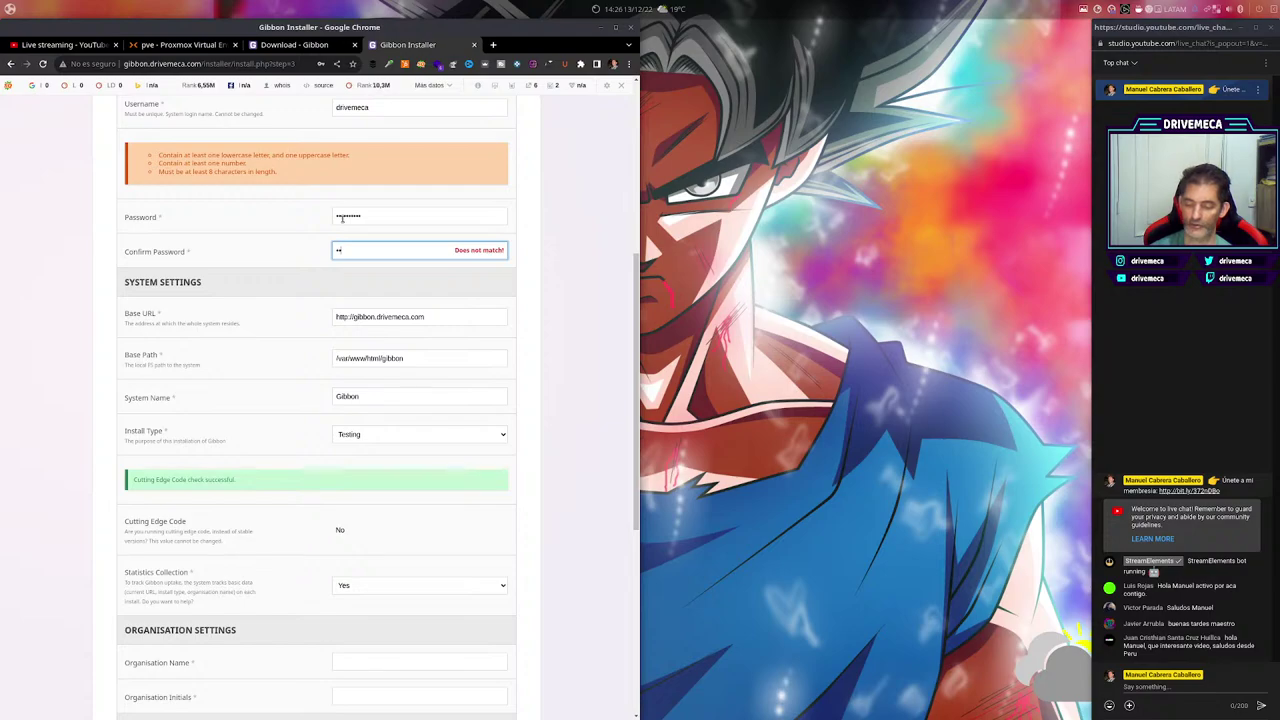
{"action": "type", "text": "••••••••••"}
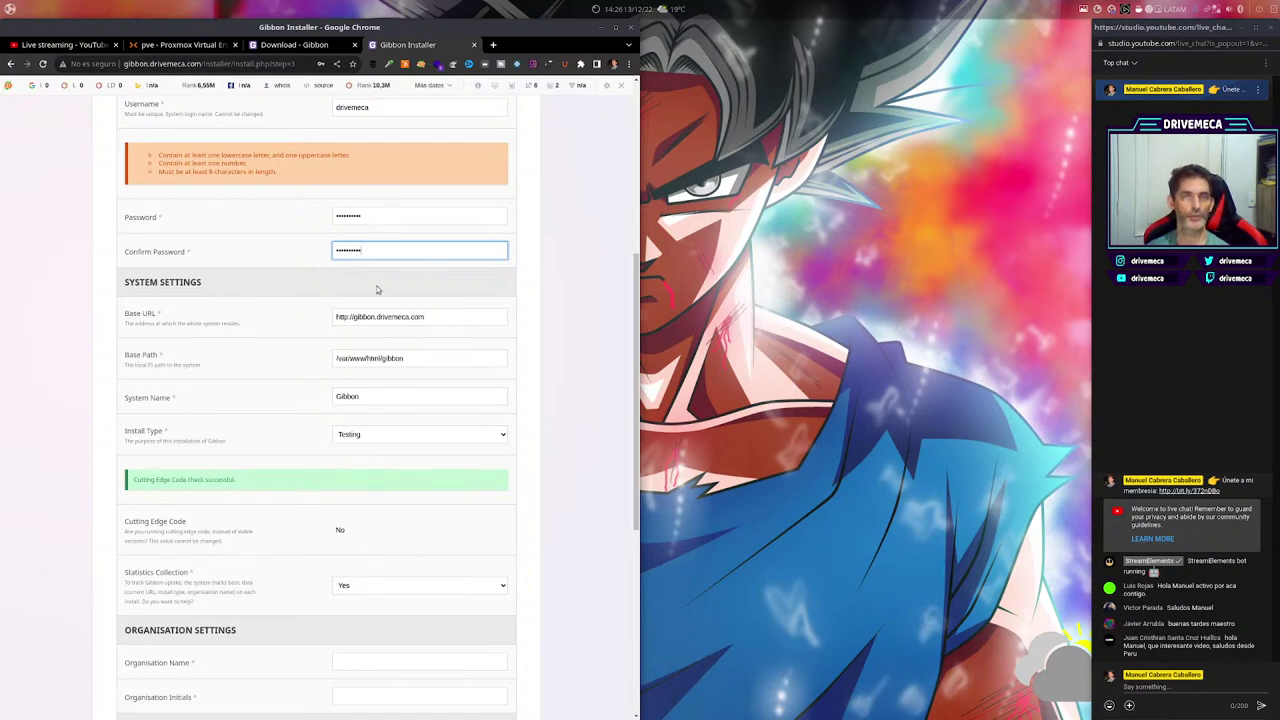
Change the System Name to 'Enseñanza Gibbon'.
{"action": "scroll", "coordinate": [569, 486], "scroll_direction": "down", "scroll_amount": 3}
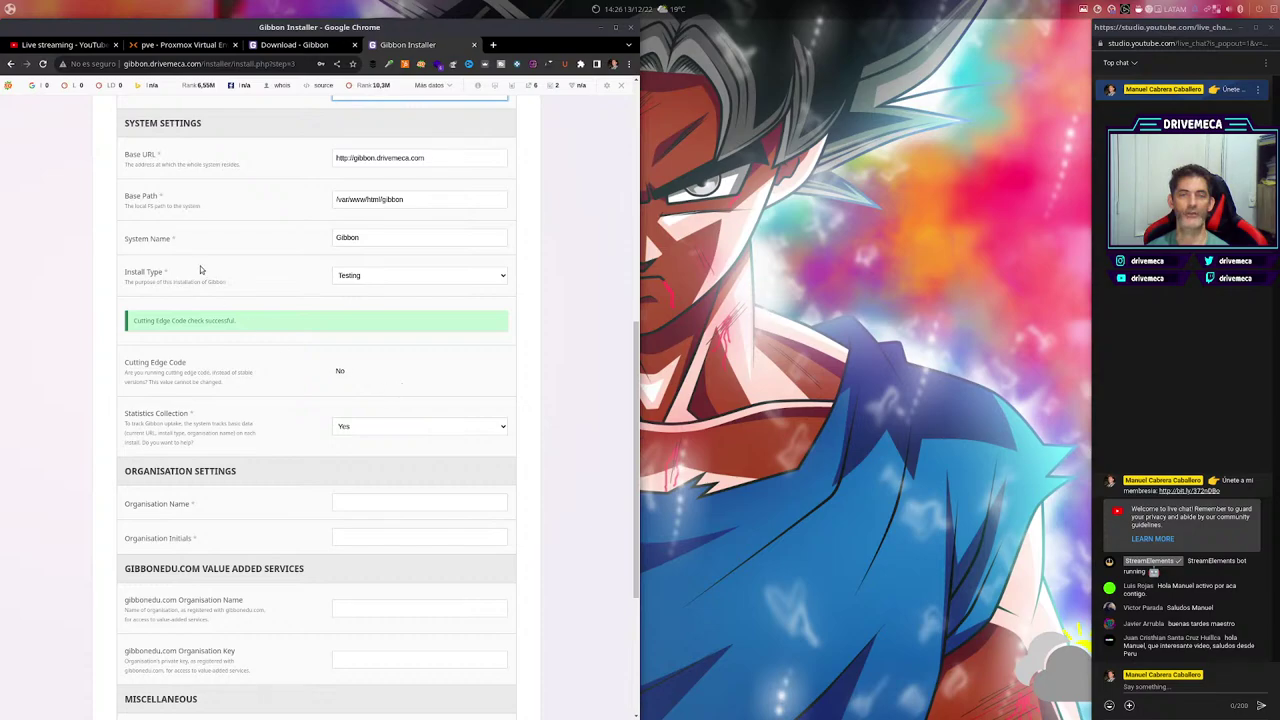
{"action": "left_click", "coordinate": [401, 237]}
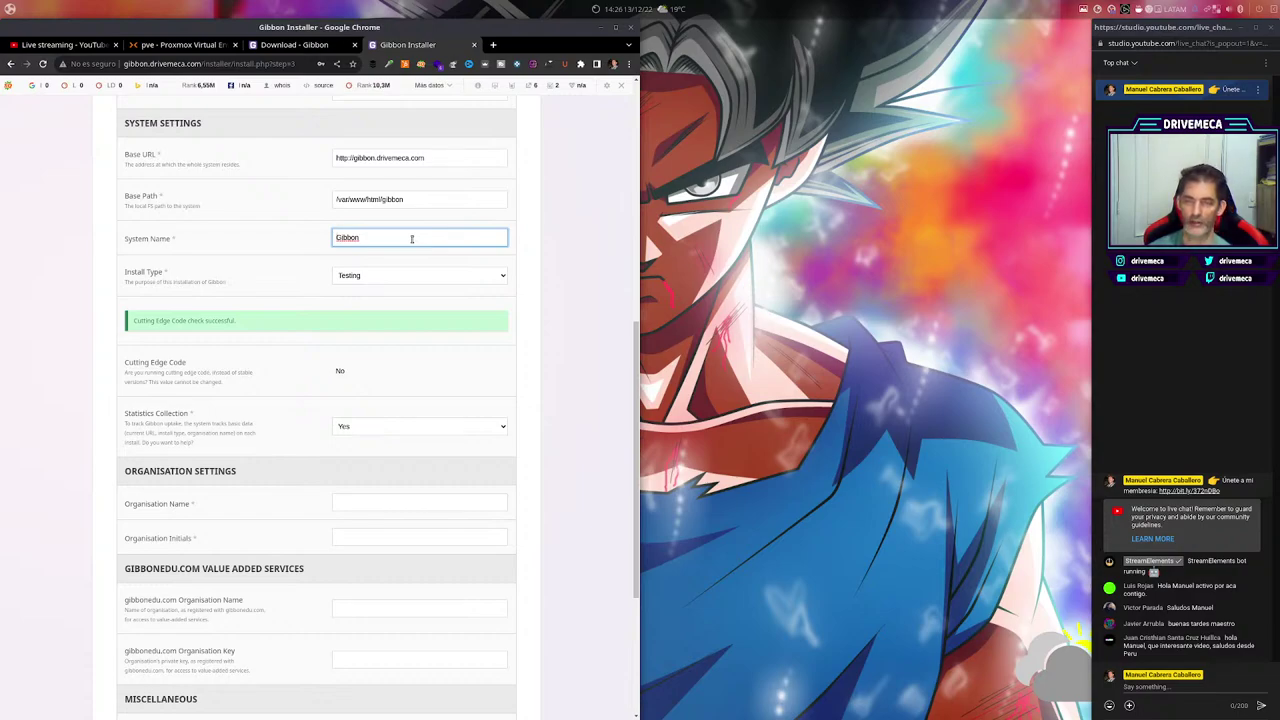
{"action": "type", "text": "Enseñanza"}
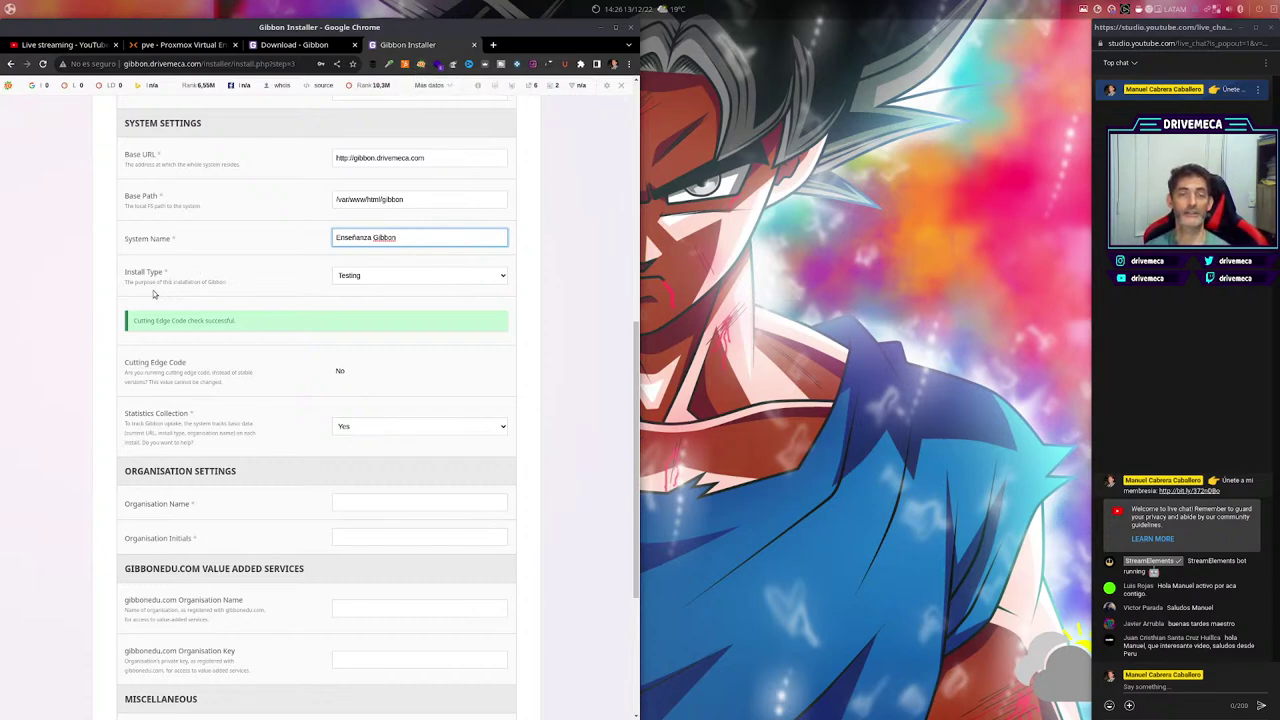
Check the Install Type choices and keep it set to Testing.
{"action": "scroll", "coordinate": [569, 313], "scroll_direction": "down", "scroll_amount": 1}
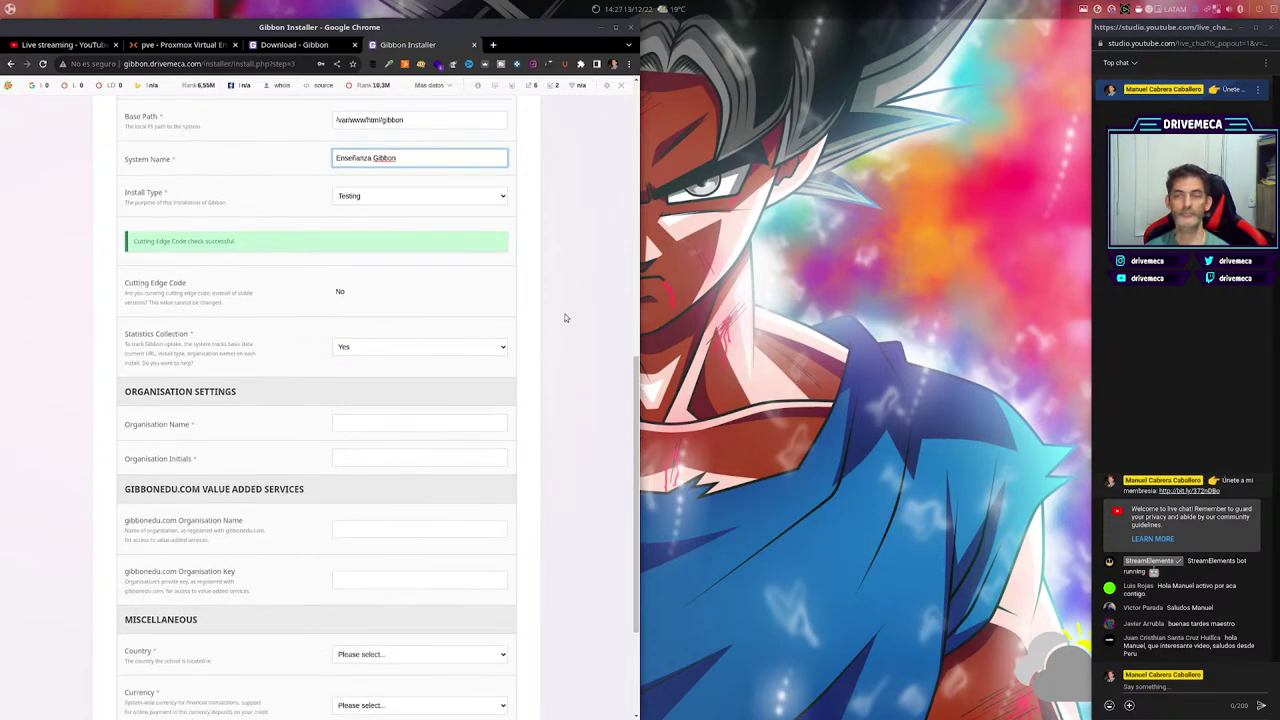
{"action": "left_click", "coordinate": [496, 200]}
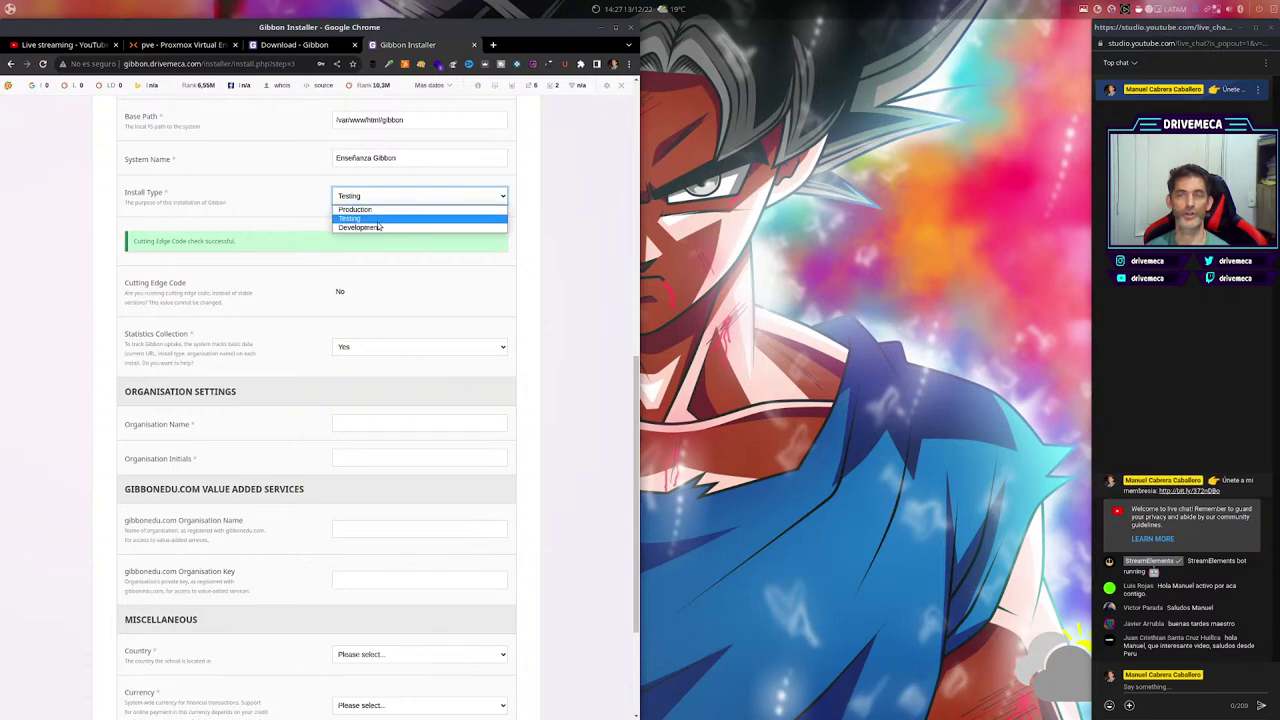
{"action": "left_click", "coordinate": [556, 281]}
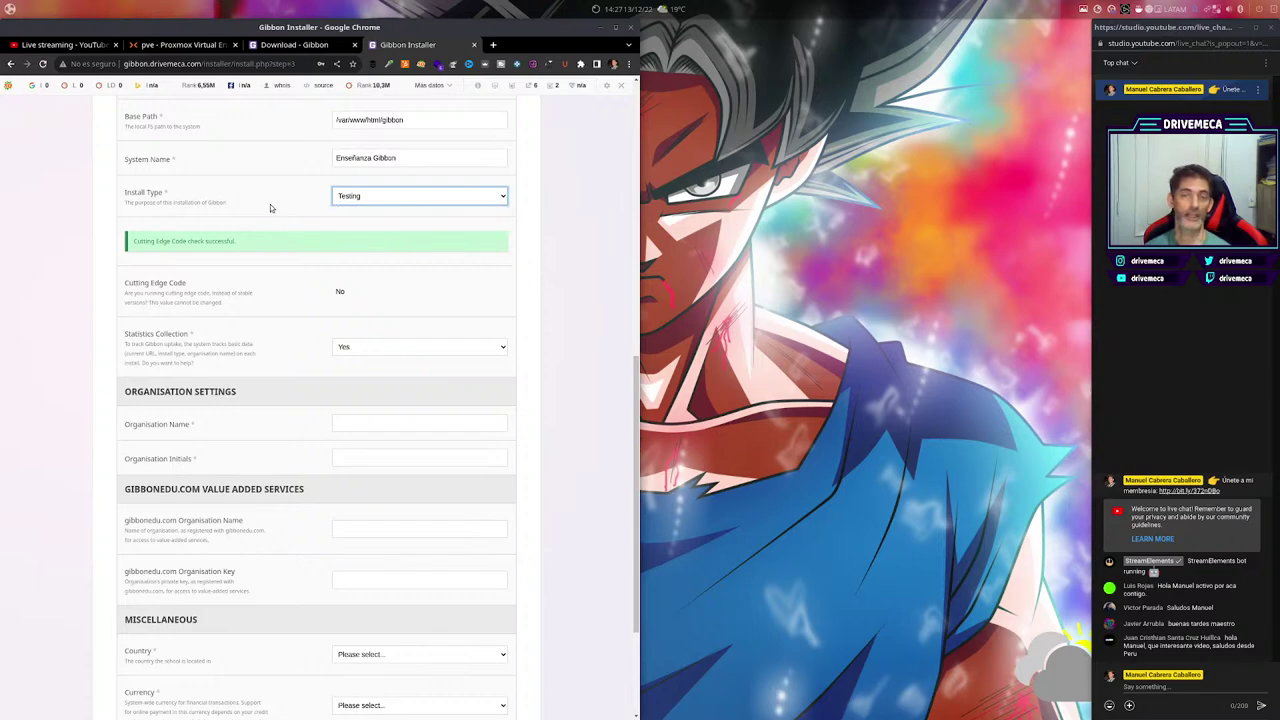
{"action": "left_click", "coordinate": [504, 197]}
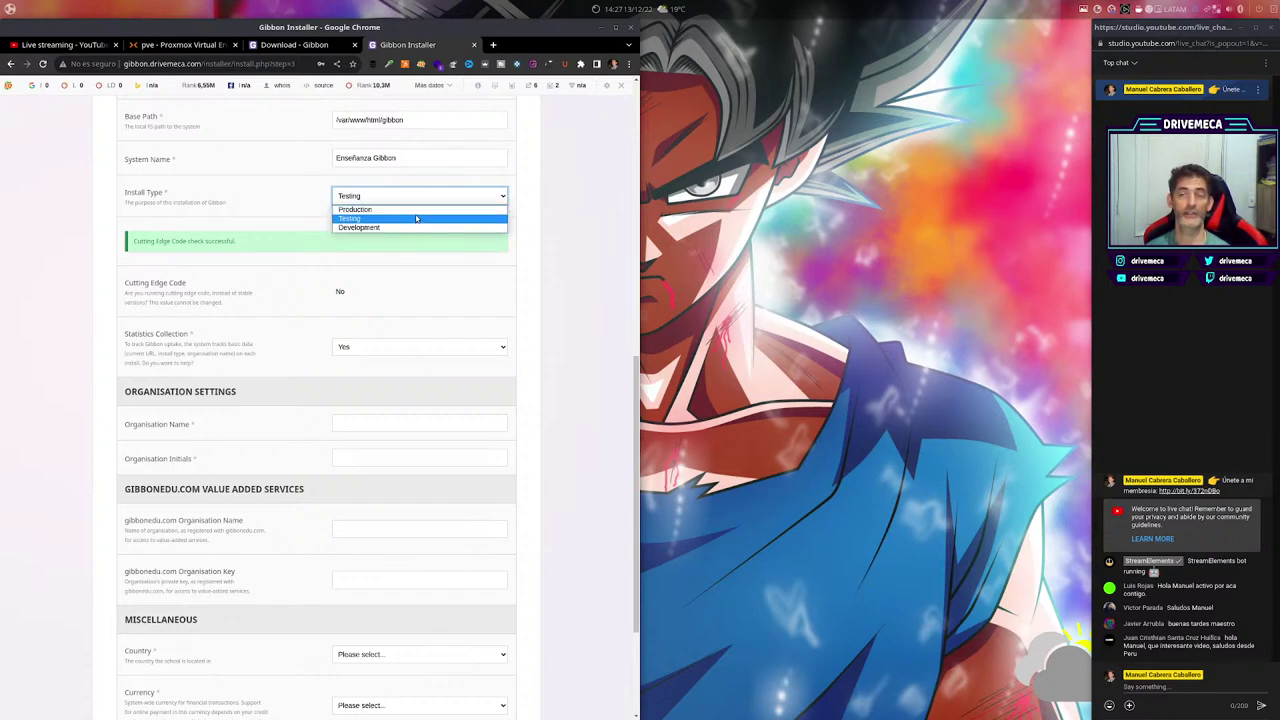
{"action": "left_click", "coordinate": [596, 325]}
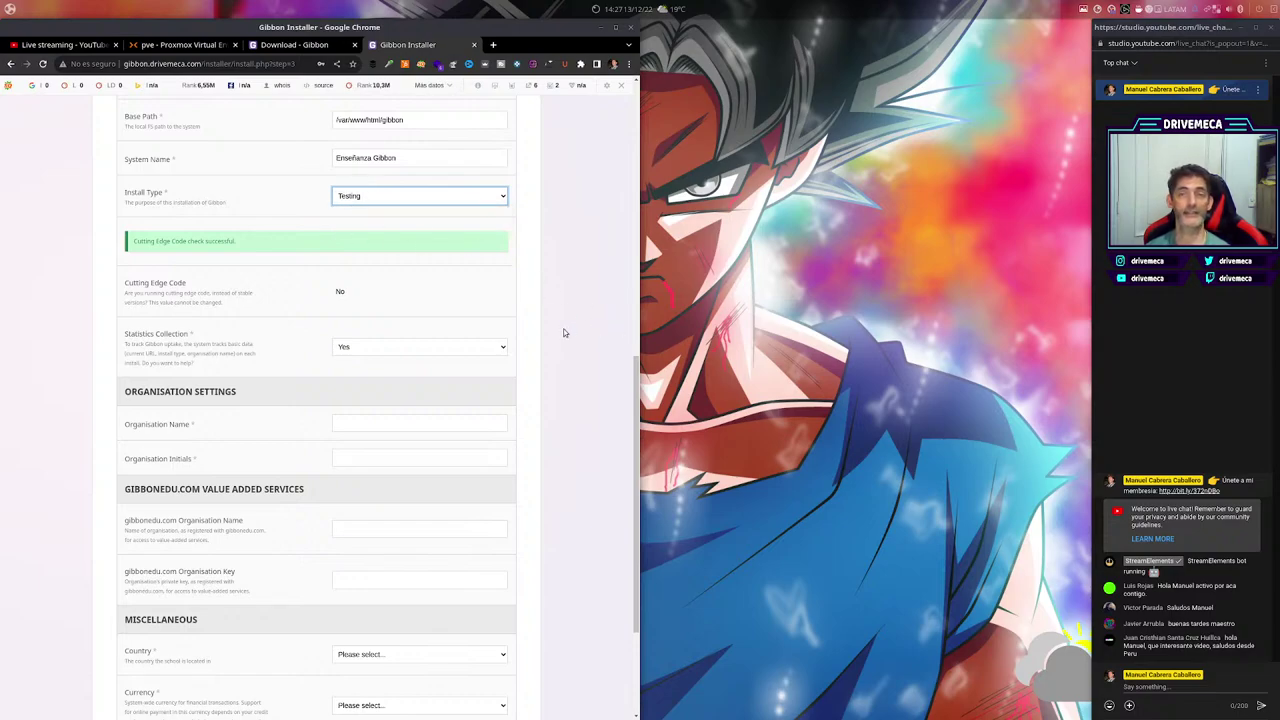
{"action": "left_click", "coordinate": [505, 196]}
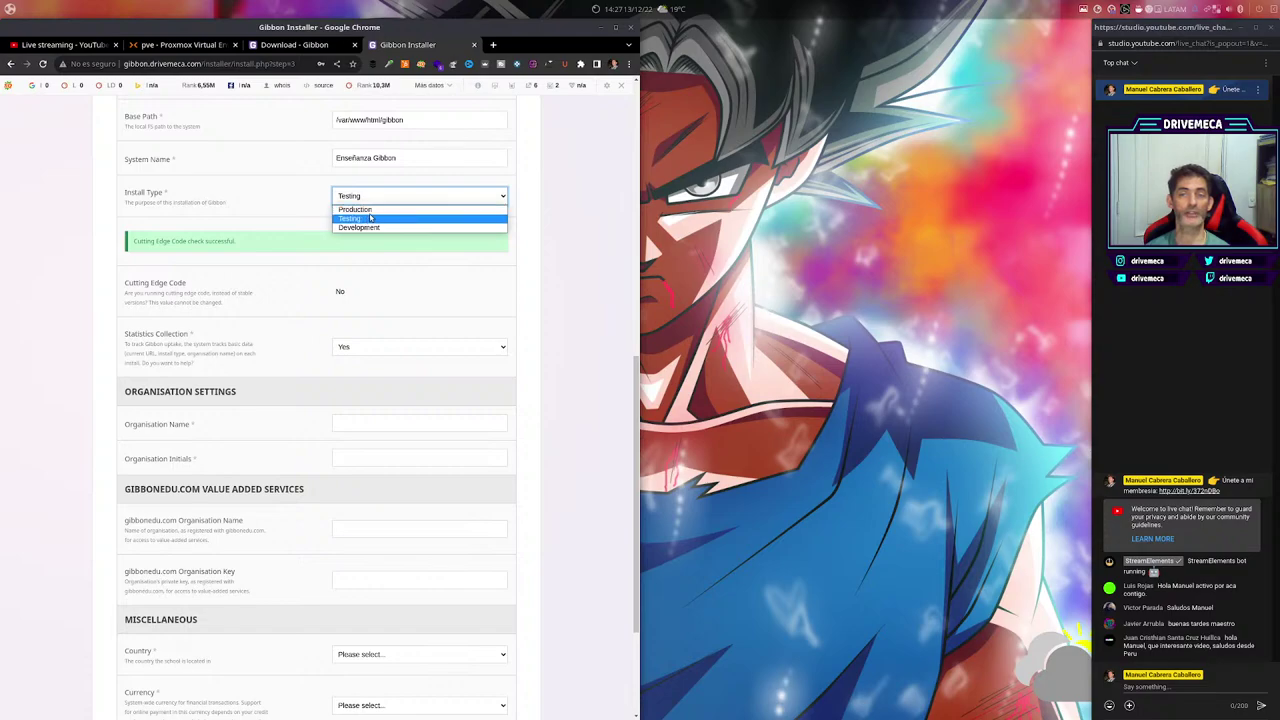
{"action": "left_click", "coordinate": [593, 309]}
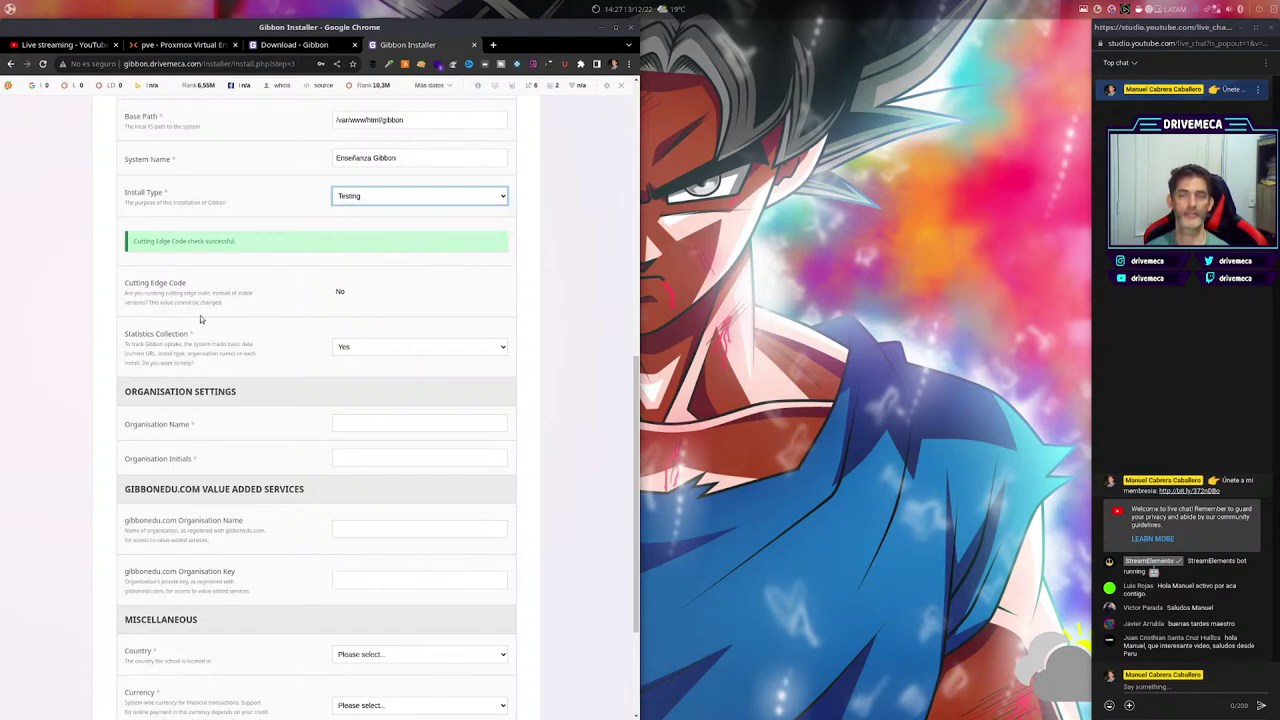
Set Statistics Collection to No.
{"action": "scroll", "coordinate": [501, 432], "scroll_direction": "down", "scroll_amount": 3}
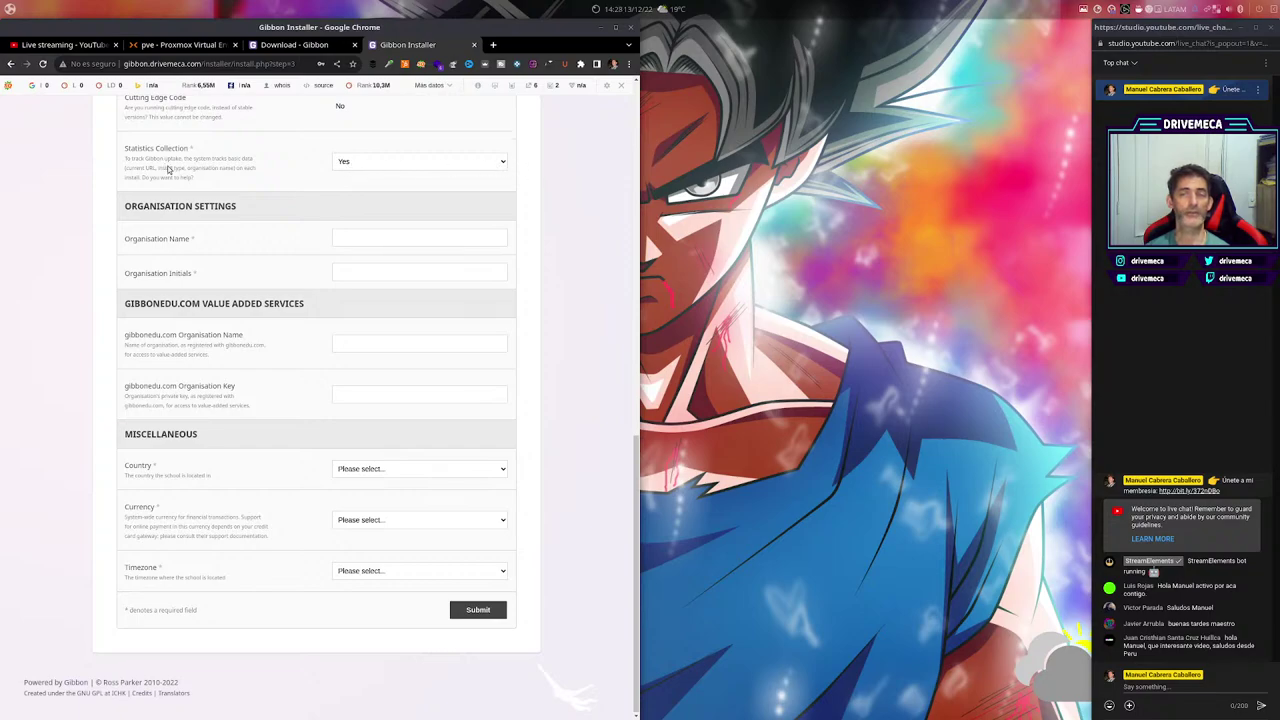
{"action": "left_click", "coordinate": [504, 167]}
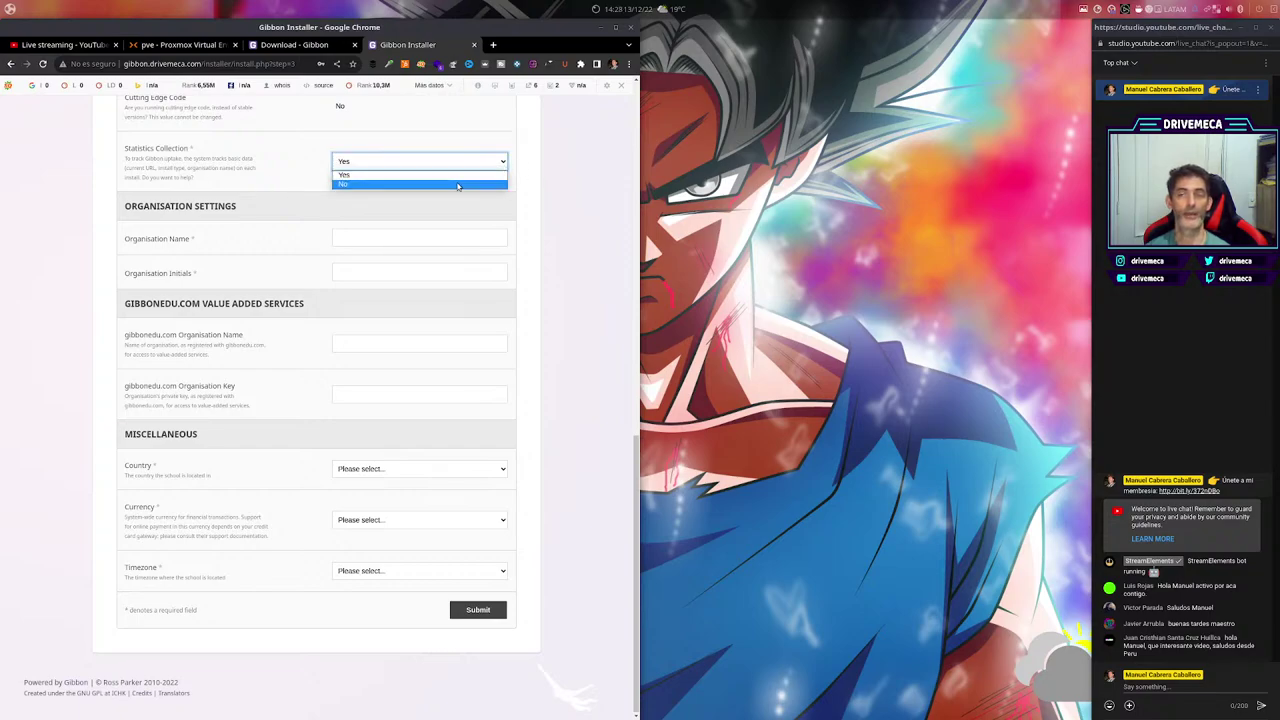
{"action": "left_click", "coordinate": [466, 184]}
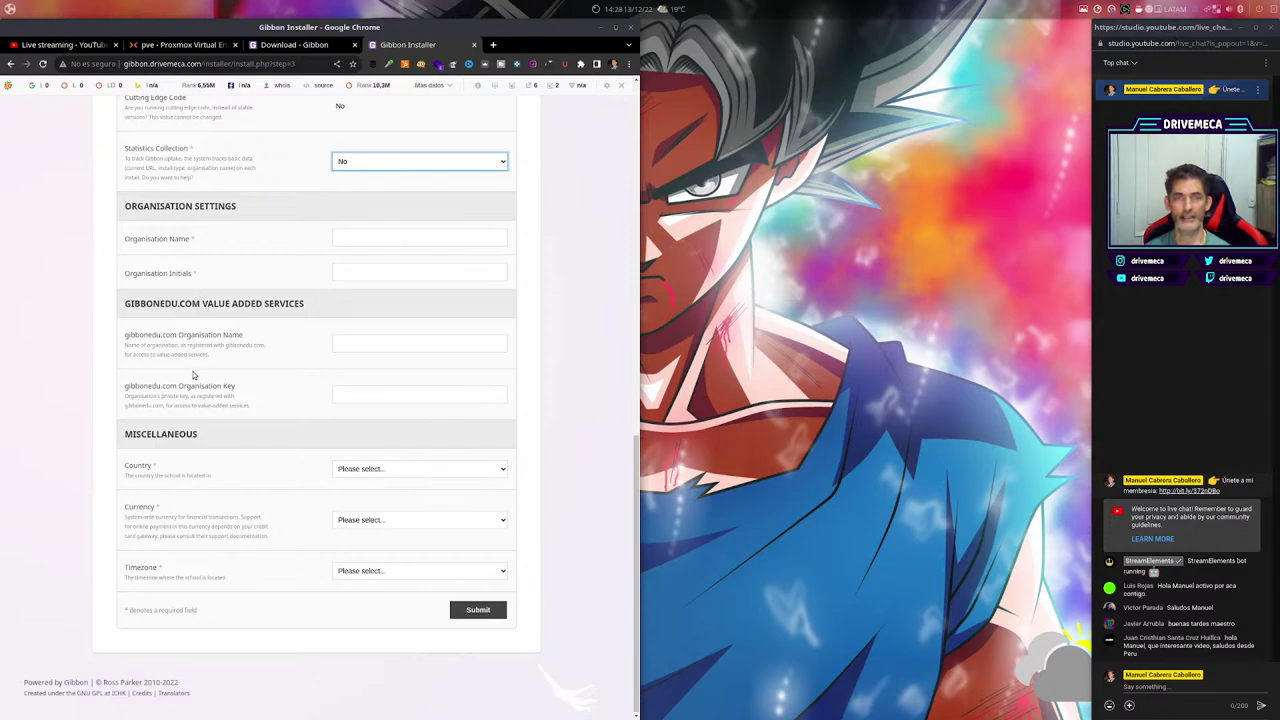
Enter DriveMeca as Organisation Name and DM as Organisation Initials.
{"action": "left_click", "coordinate": [431, 236]}
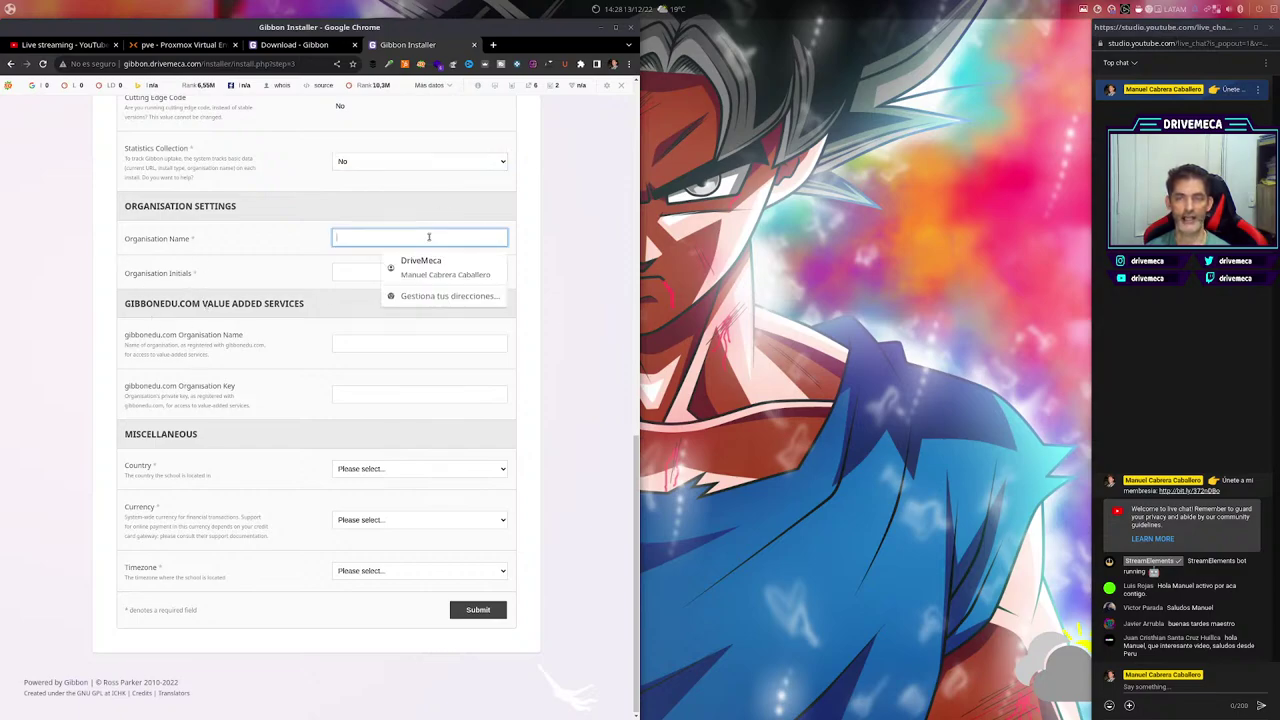
{"action": "type", "text": "DriveMeca"}
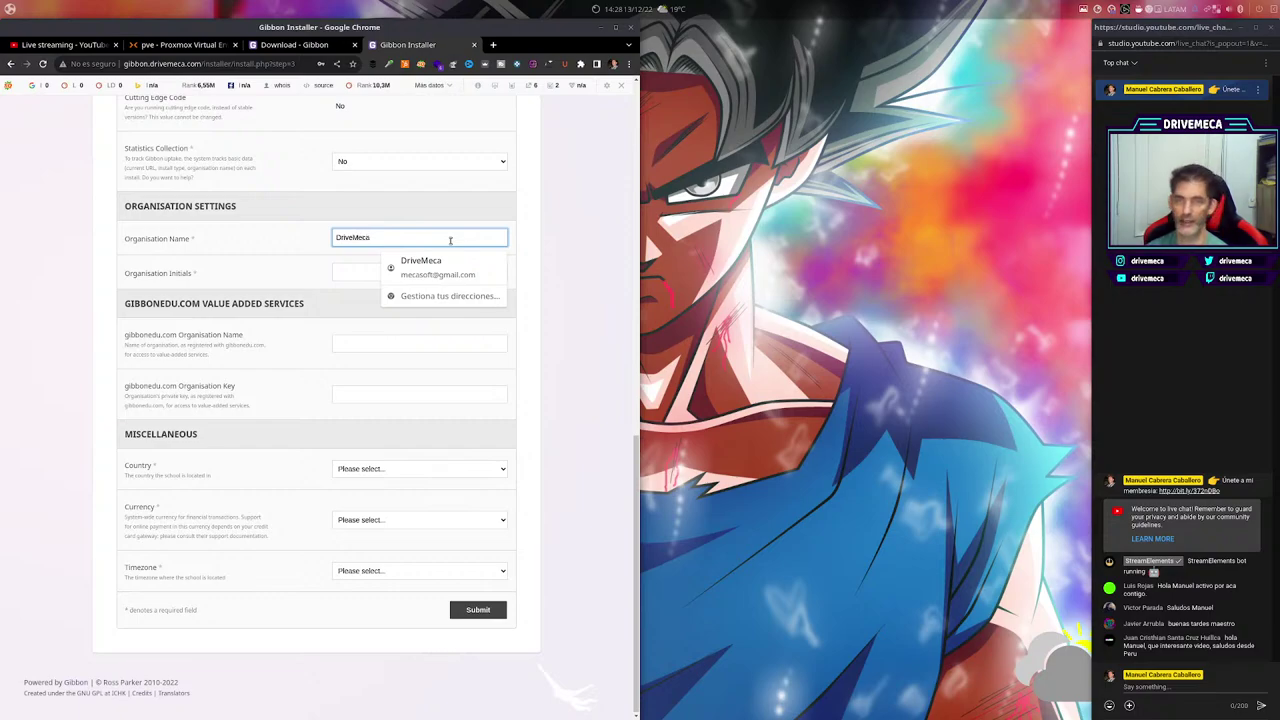
{"action": "key", "text": "Tab"}
{"action": "type", "text": "DM"}
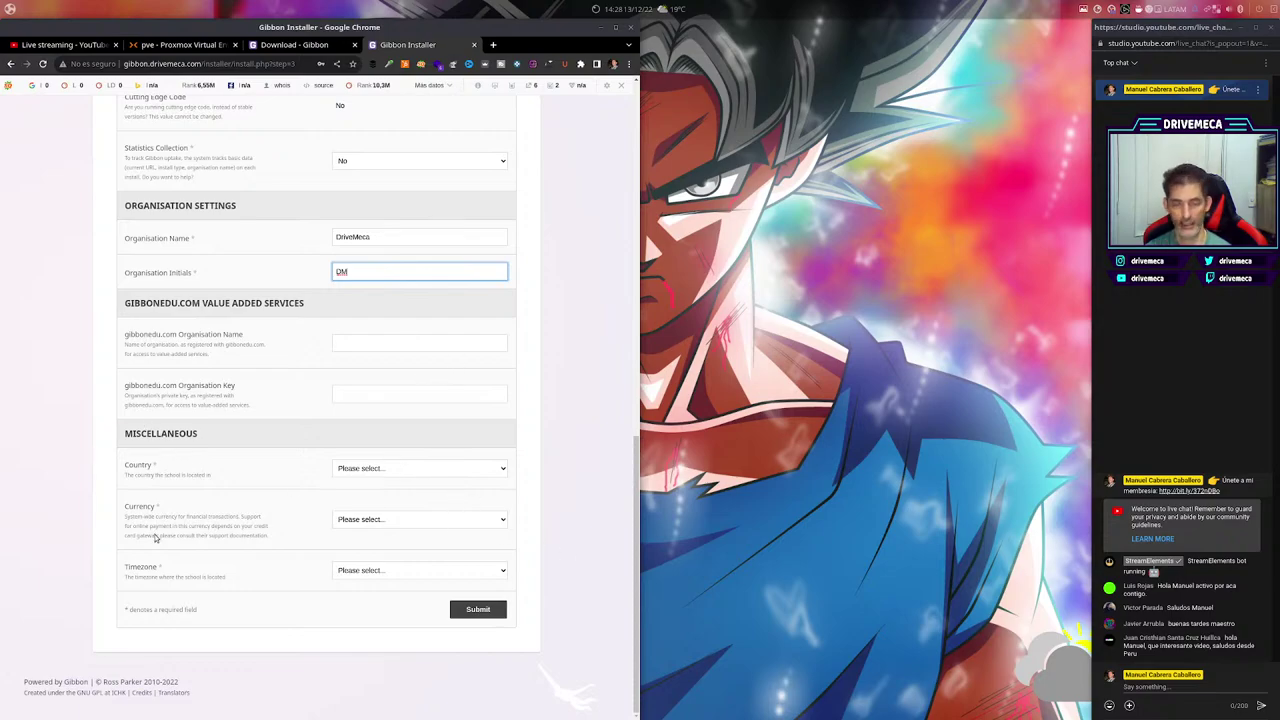
Set the school's country to Colombia.
{"action": "left_click", "coordinate": [505, 469]}
{"action": "scroll", "coordinate": [383, 591], "scroll_direction": "down", "scroll_amount": 5}
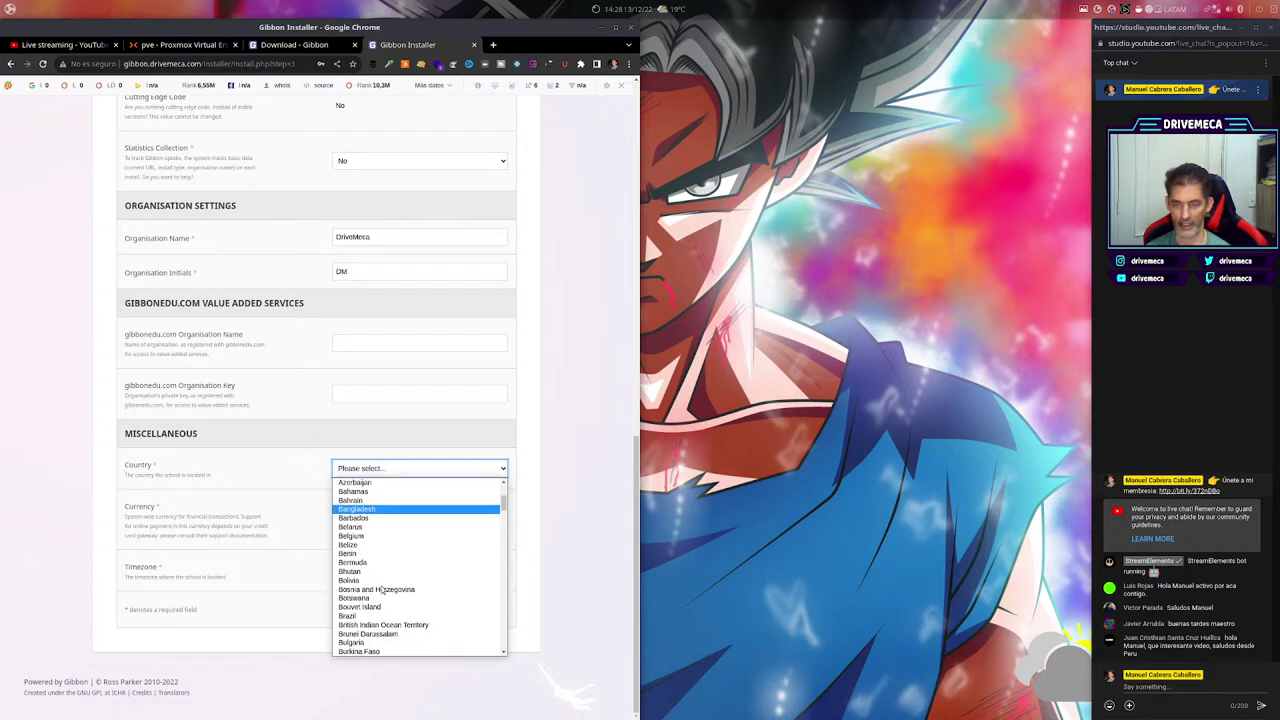
{"action": "scroll", "coordinate": [383, 591], "scroll_direction": "up", "scroll_amount": 2}
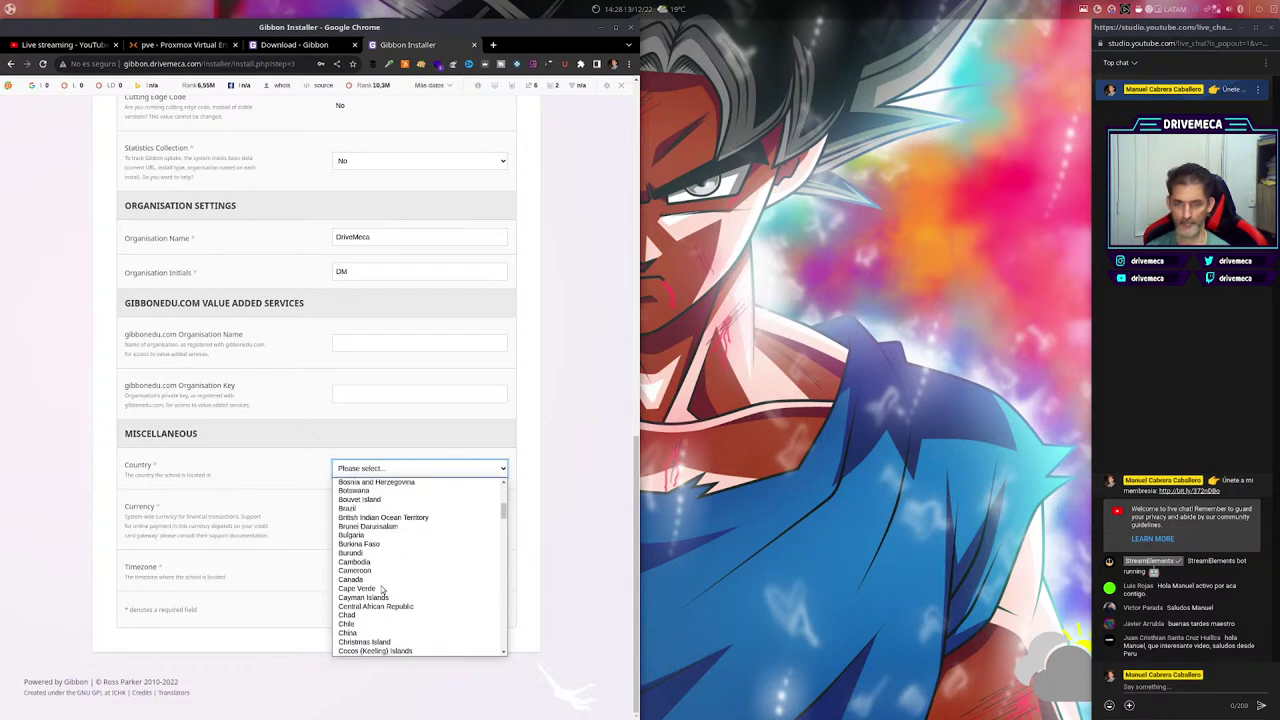
{"action": "scroll", "coordinate": [360, 591], "scroll_direction": "down", "scroll_amount": 3}
{"action": "left_click", "coordinate": [352, 584]}
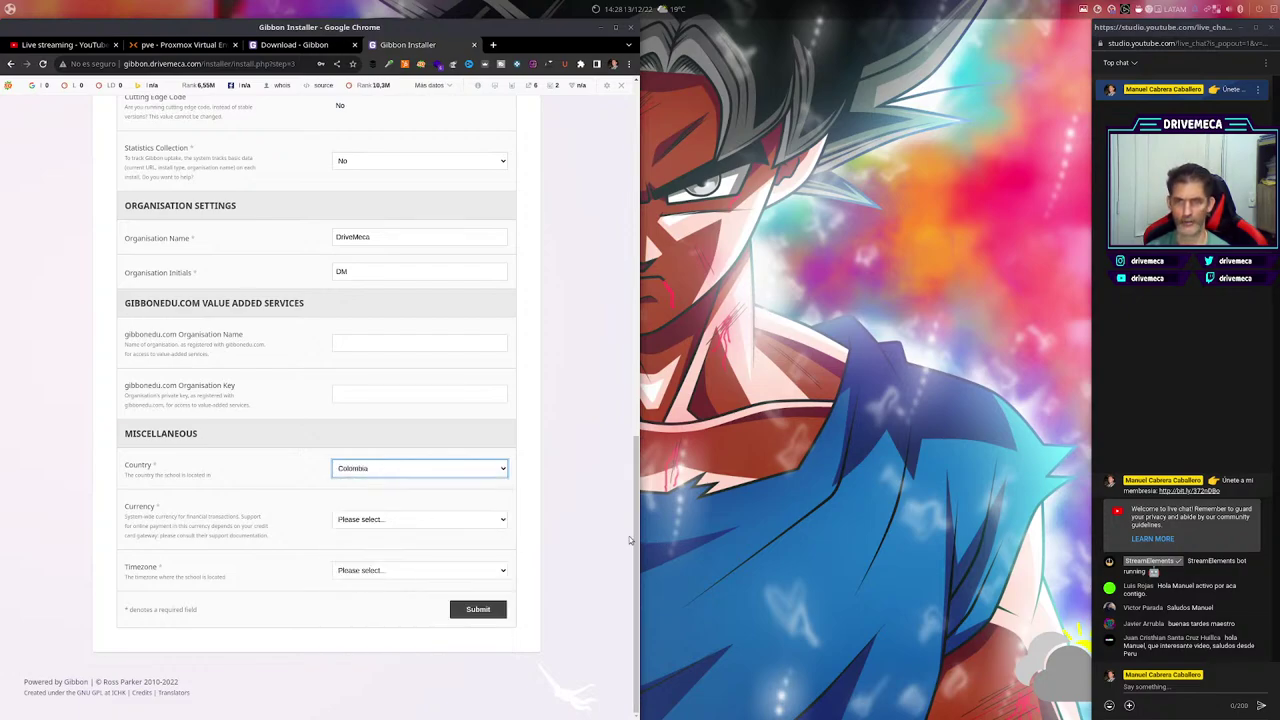
Choose Colombian Peso ($) as the system currency.
{"action": "left_click", "coordinate": [494, 522]}
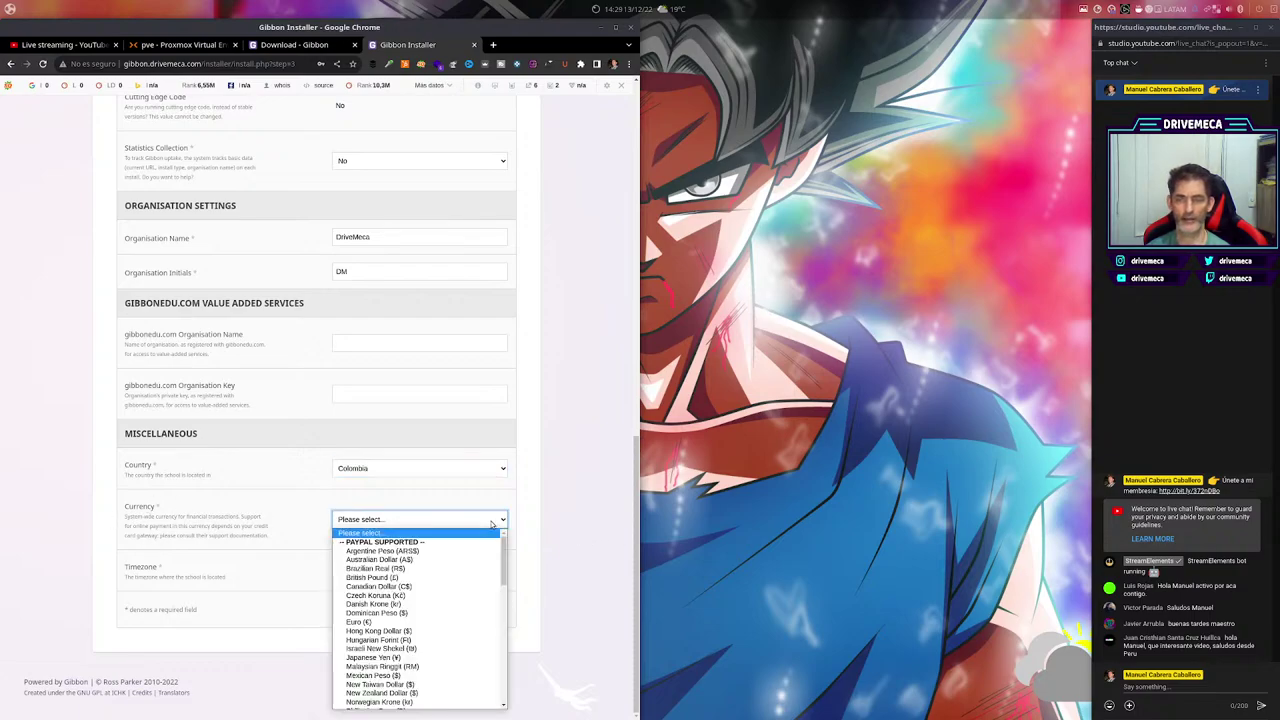
{"action": "left_click", "coordinate": [547, 560]}
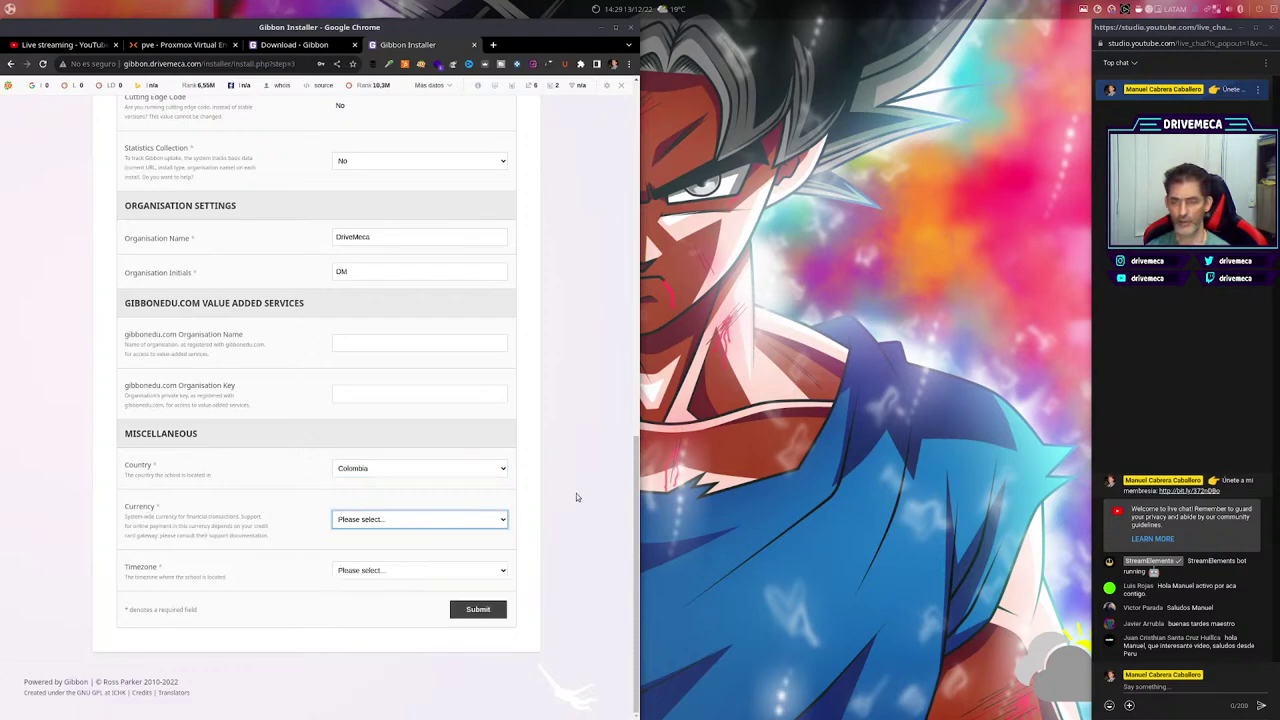
{"action": "left_click", "coordinate": [494, 523]}
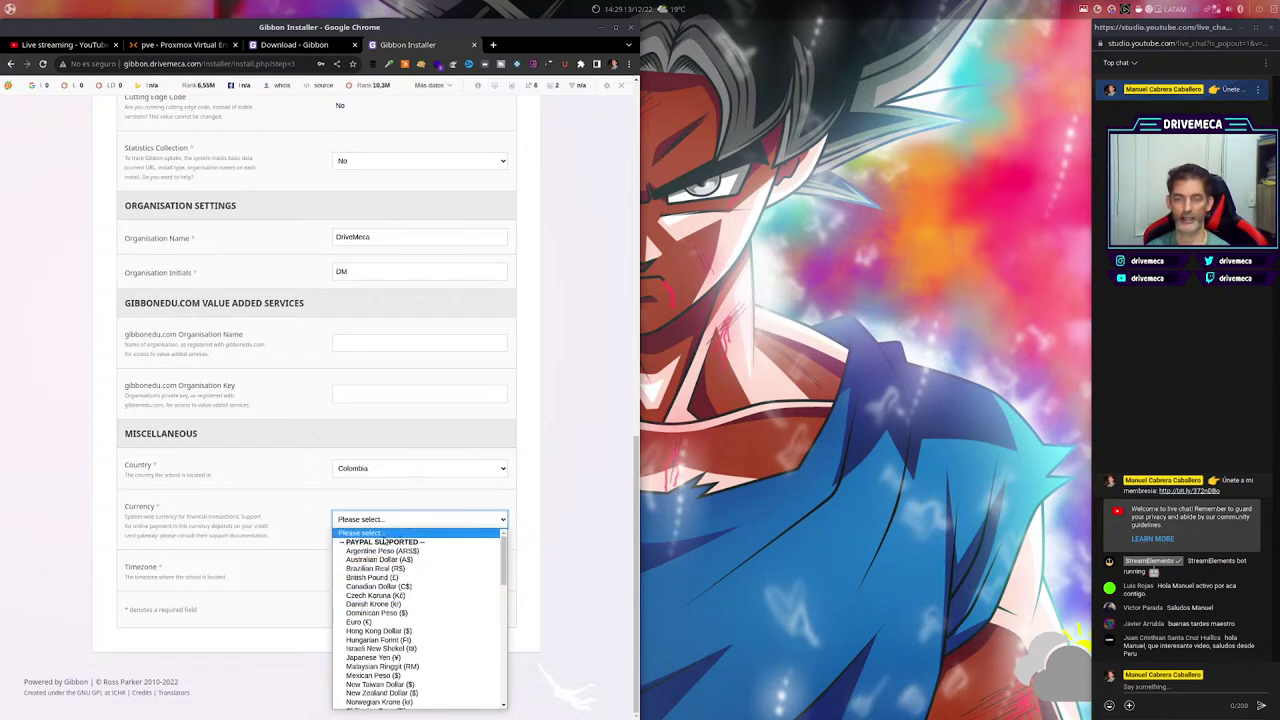
{"action": "scroll", "coordinate": [418, 679], "scroll_direction": "down", "scroll_amount": 5}
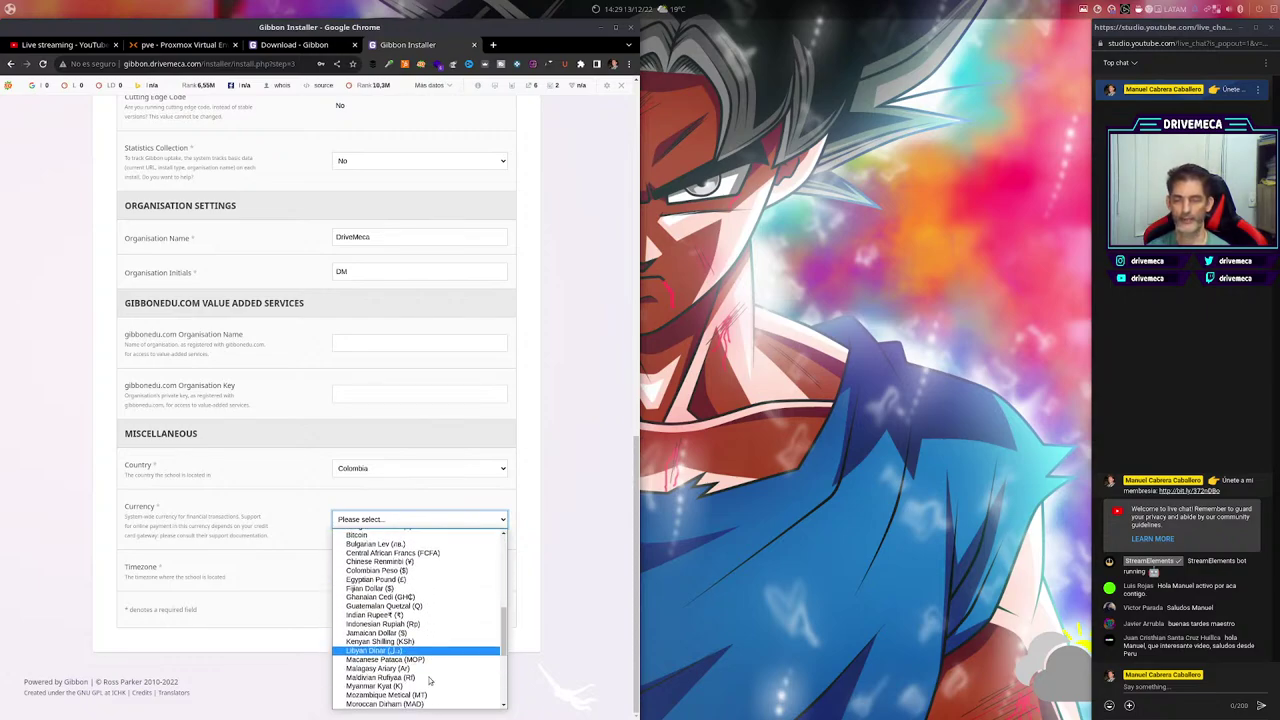
{"action": "scroll", "coordinate": [425, 674], "scroll_direction": "down", "scroll_amount": 2}
{"action": "scroll", "coordinate": [425, 674], "scroll_direction": "down", "scroll_amount": 3}
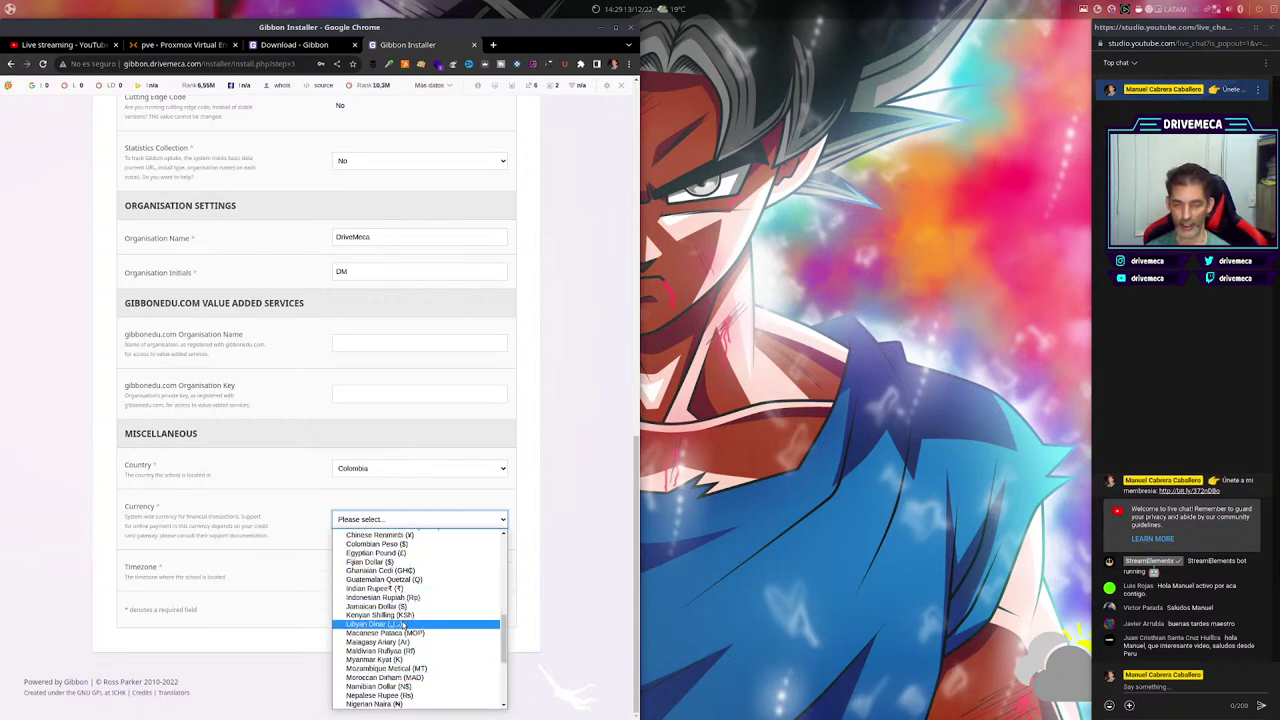
{"action": "scroll", "coordinate": [398, 610], "scroll_direction": "down", "scroll_amount": 2}
{"action": "scroll", "coordinate": [395, 610], "scroll_direction": "up", "scroll_amount": 2}
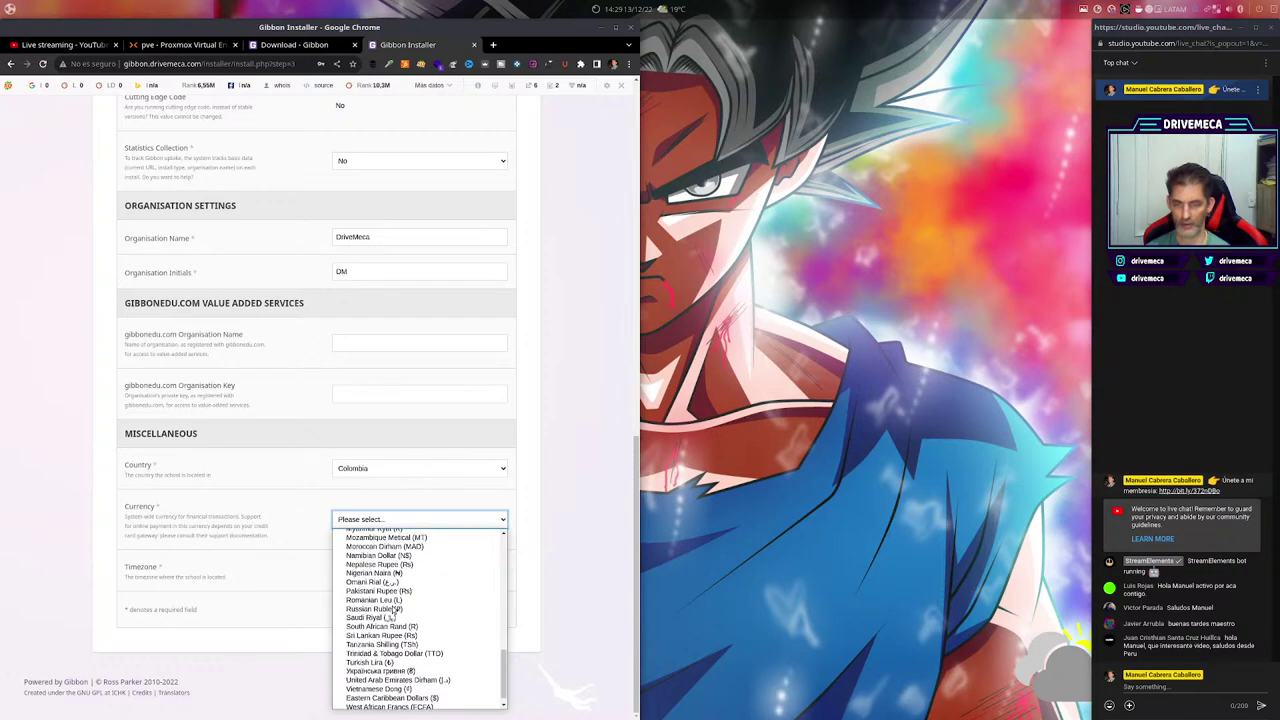
{"action": "key", "text": "p"}
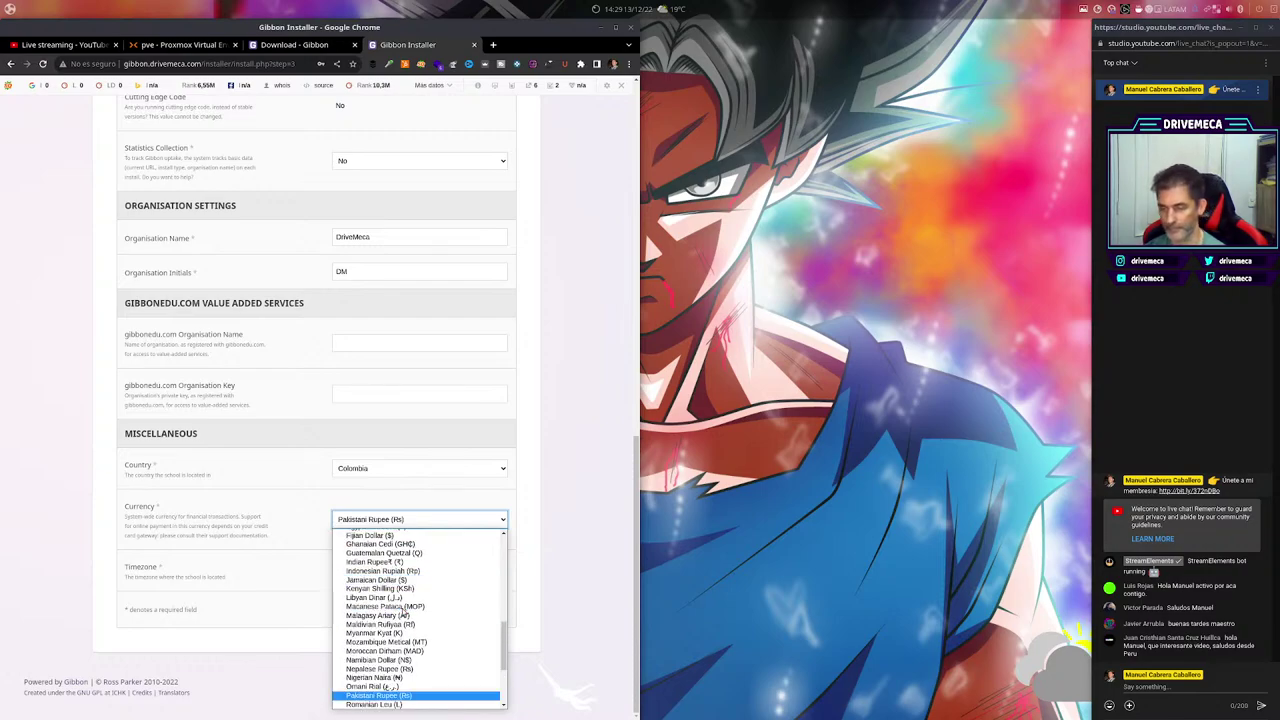
{"action": "scroll", "coordinate": [432, 665], "scroll_direction": "down", "scroll_amount": 2}
{"action": "scroll", "coordinate": [432, 665], "scroll_direction": "down", "scroll_amount": 2}
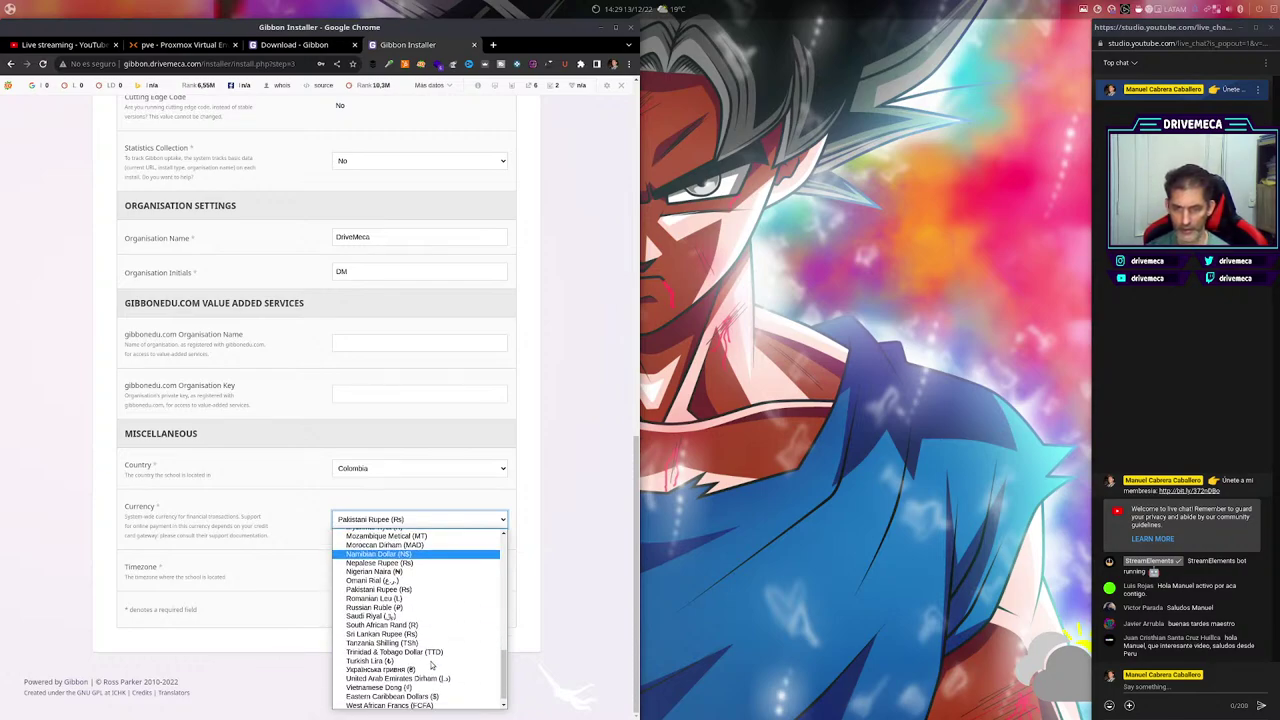
{"action": "key", "text": "c"}
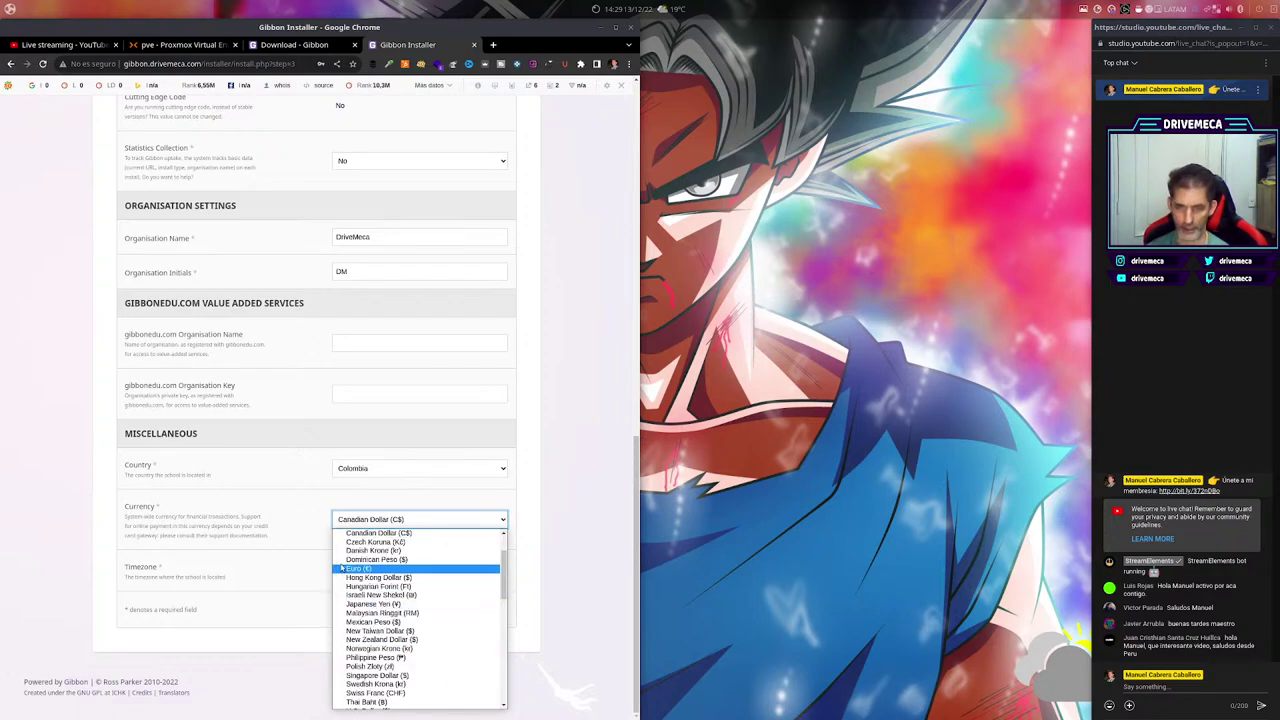
{"action": "scroll", "coordinate": [368, 611], "scroll_direction": "up", "scroll_amount": 1}
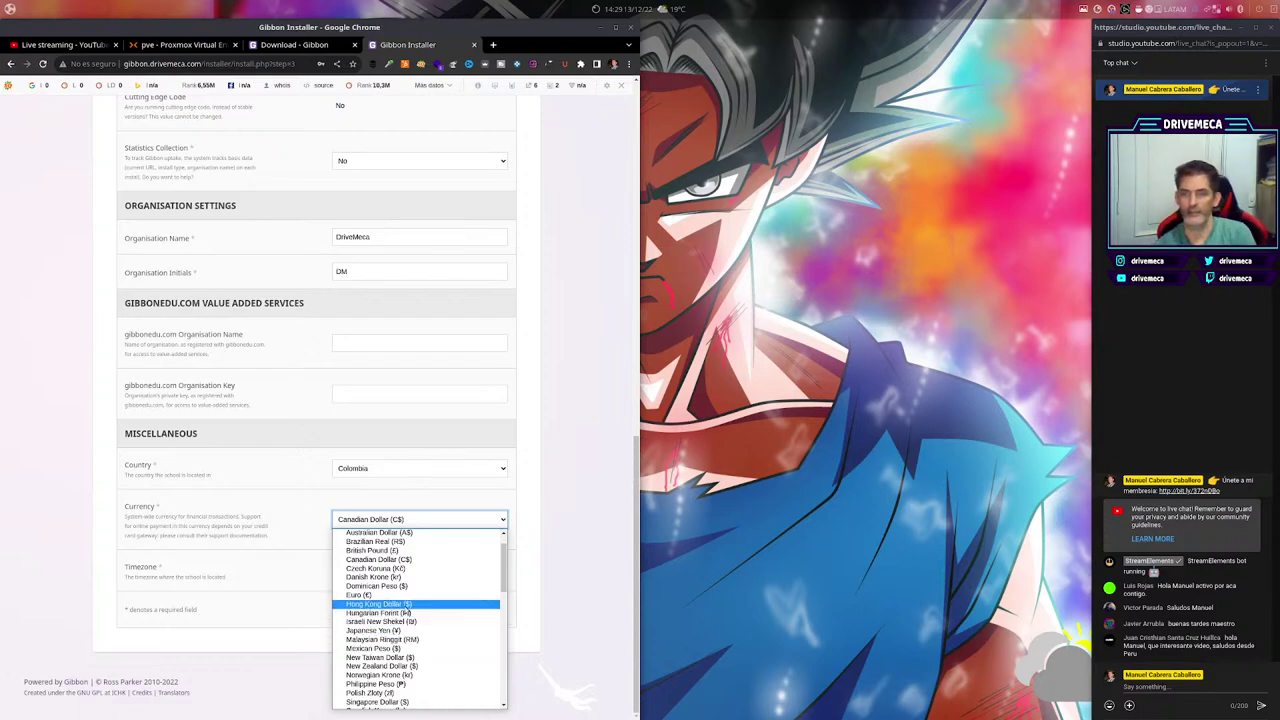
{"action": "scroll", "coordinate": [417, 612], "scroll_direction": "up", "scroll_amount": 1}
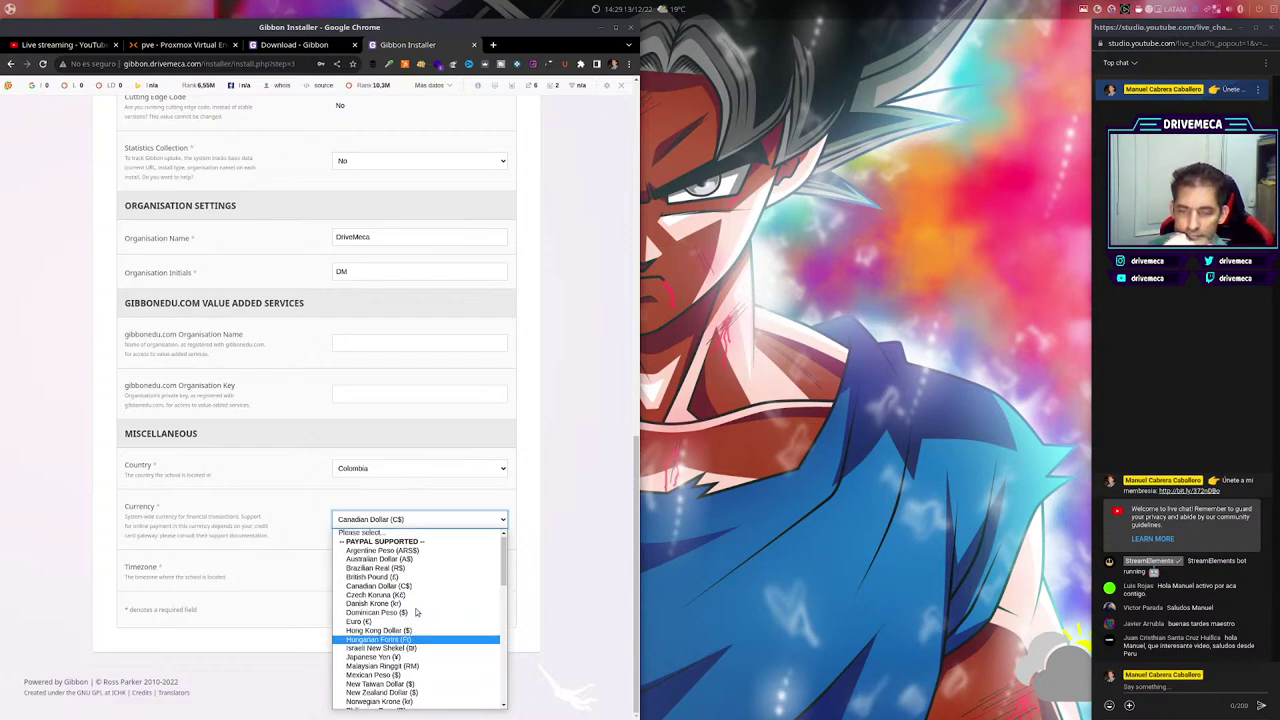
{"action": "scroll", "coordinate": [417, 612], "scroll_direction": "down", "scroll_amount": 5}
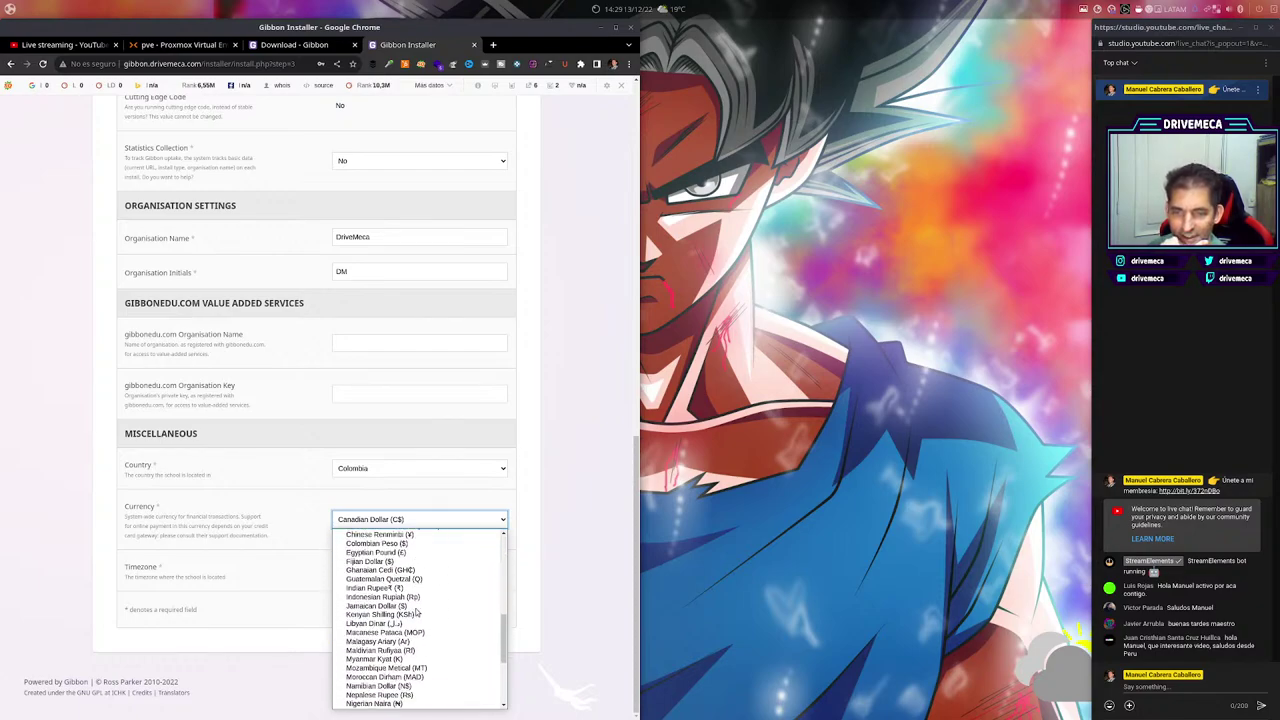
{"action": "scroll", "coordinate": [417, 612], "scroll_direction": "up", "scroll_amount": 1}
{"action": "left_click", "coordinate": [372, 554]}
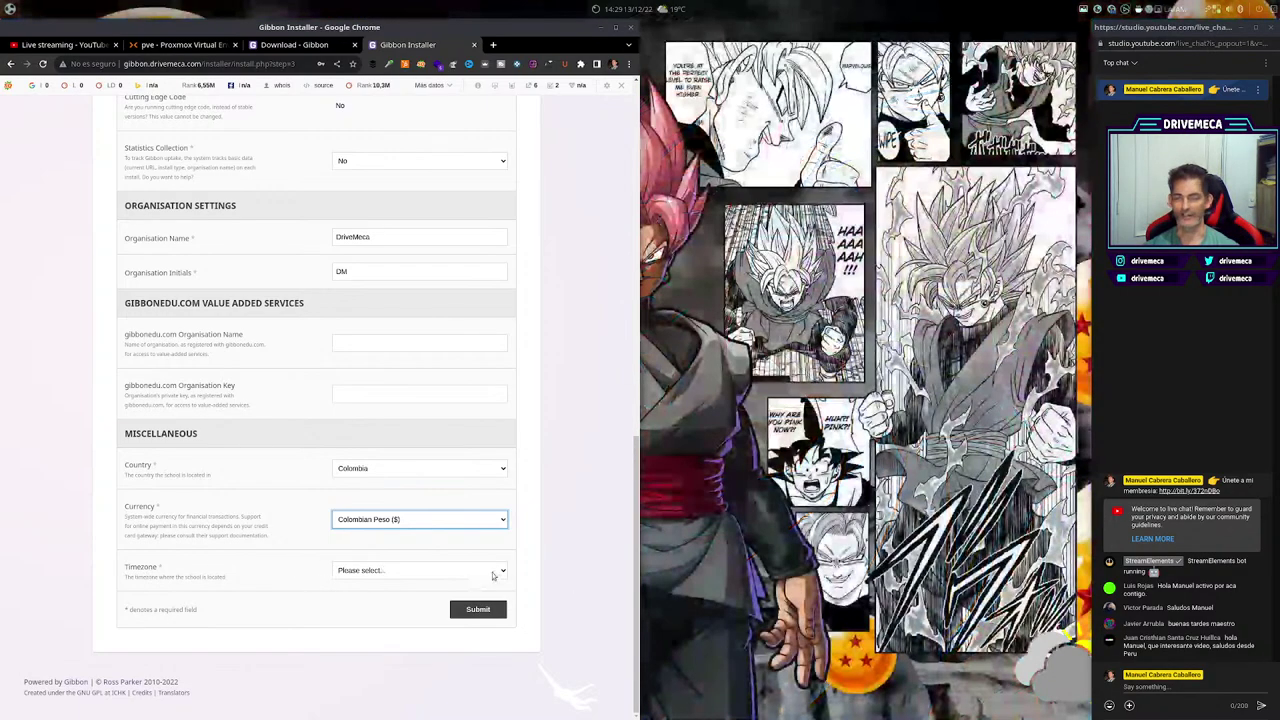
Set the timezone to America/Bogota and submit the installer settings.
{"action": "left_click", "coordinate": [492, 572]}
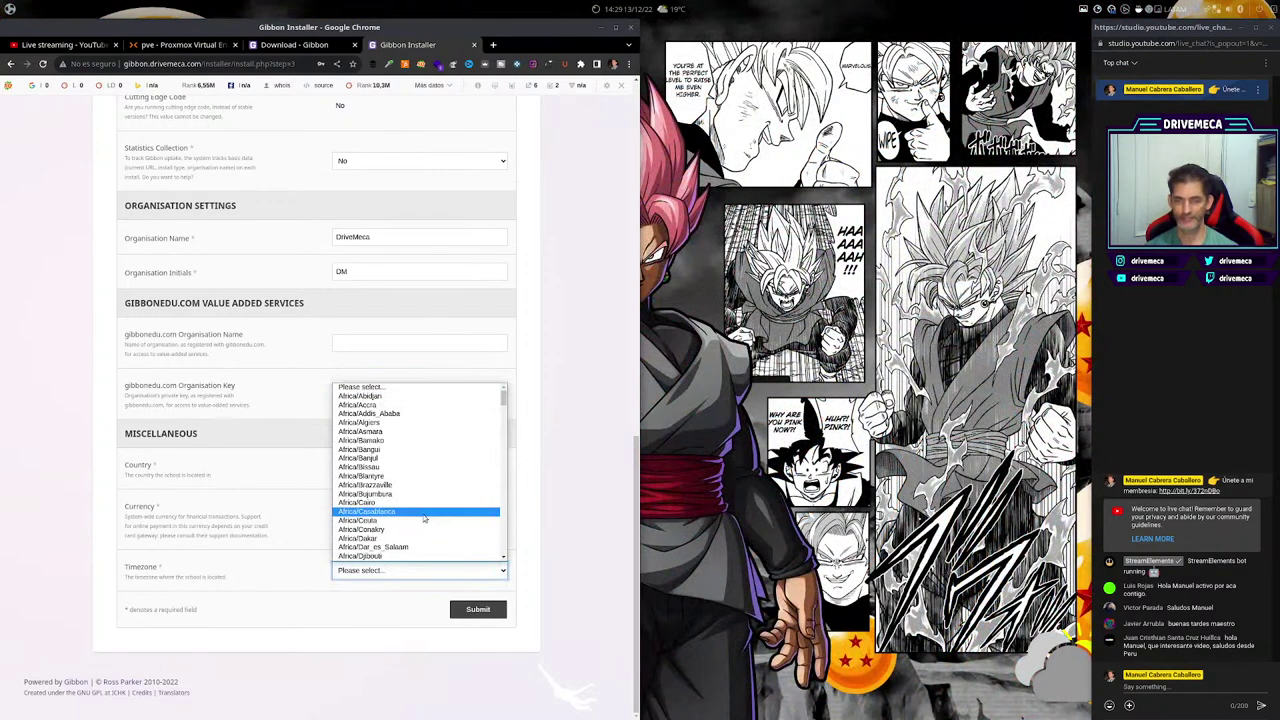
{"action": "scroll", "coordinate": [423, 514], "scroll_direction": "down", "scroll_amount": 5}
{"action": "scroll", "coordinate": [430, 511], "scroll_direction": "down", "scroll_amount": 10}
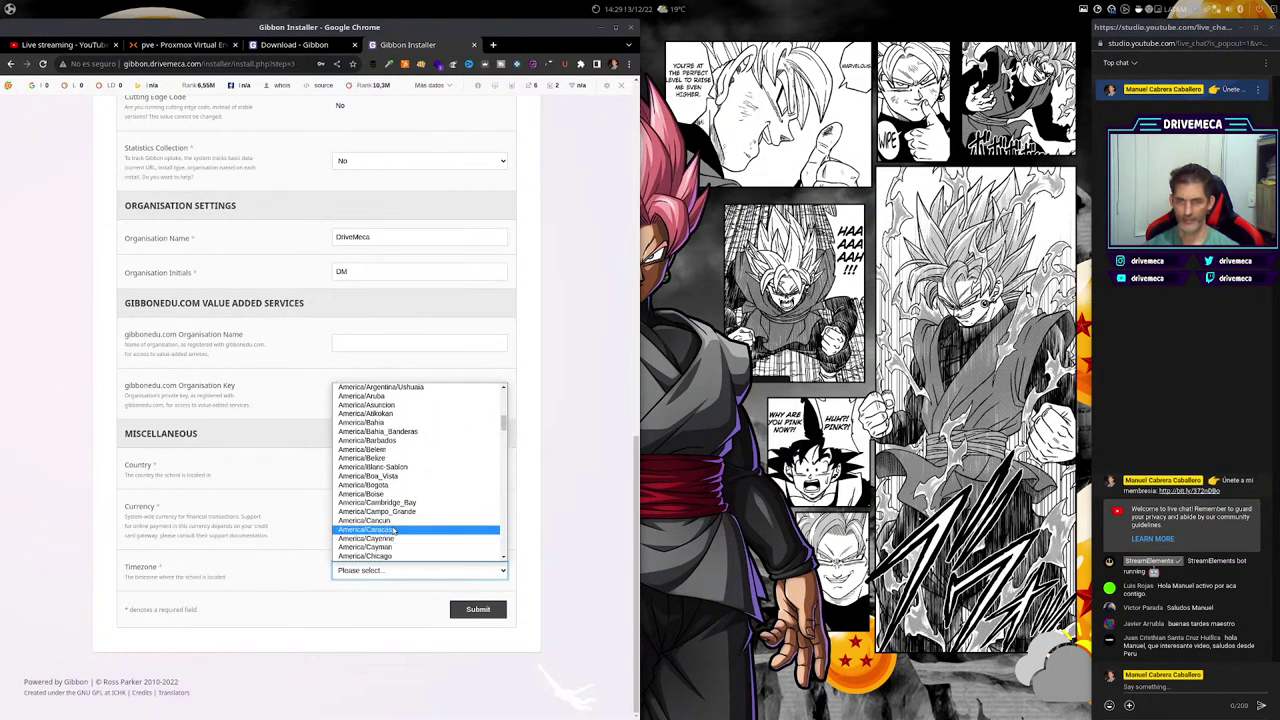
{"action": "left_click", "coordinate": [380, 487]}
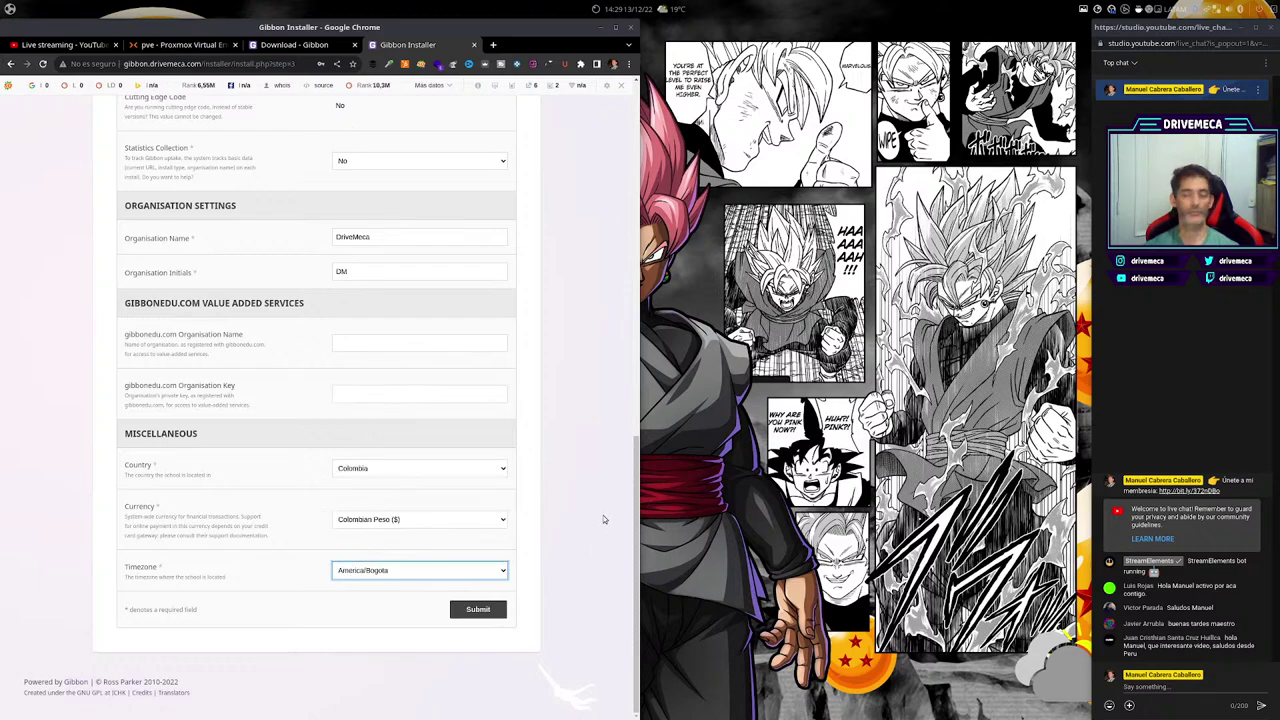
{"action": "left_click", "coordinate": [604, 519]}
{"action": "left_click", "coordinate": [479, 611]}
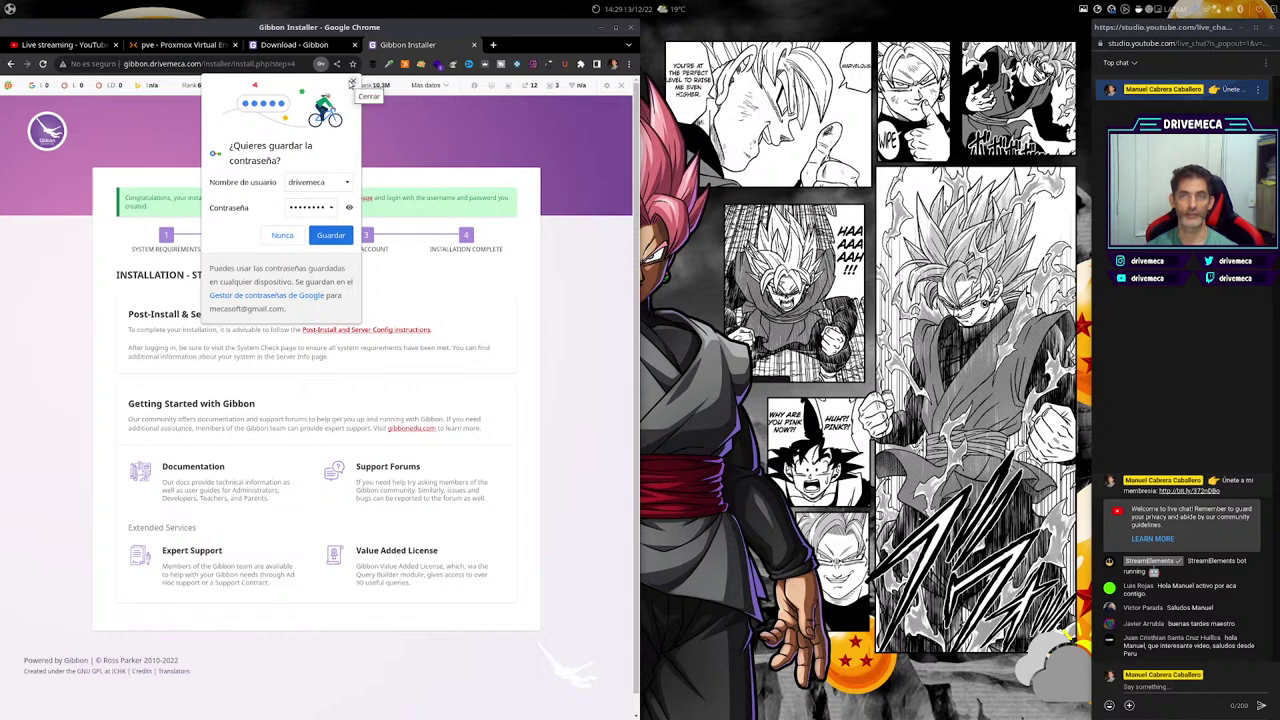
Decline Chrome's save-password offer, leaving the Installation Complete page visible.
{"action": "left_click", "coordinate": [613, 563]}
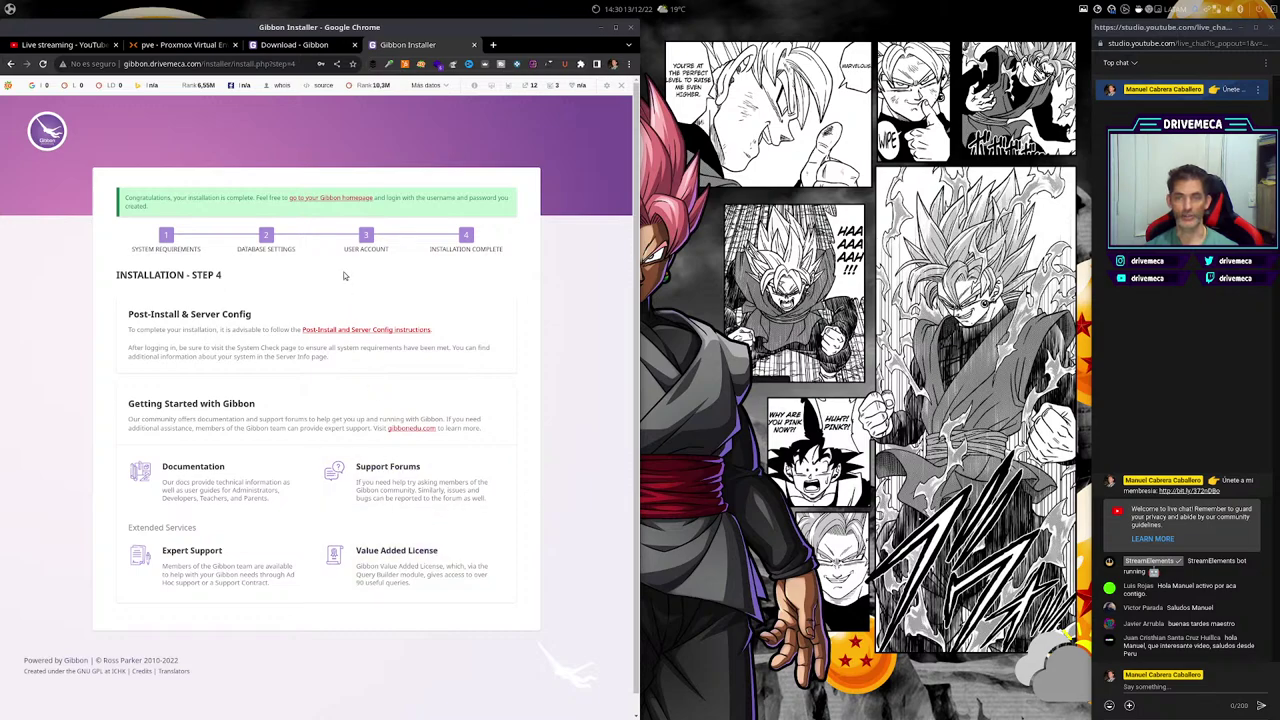
From the Gibbon homepage, enter the administrator's username and password, then expand the login Options.
{"action": "left_click", "coordinate": [355, 201]}
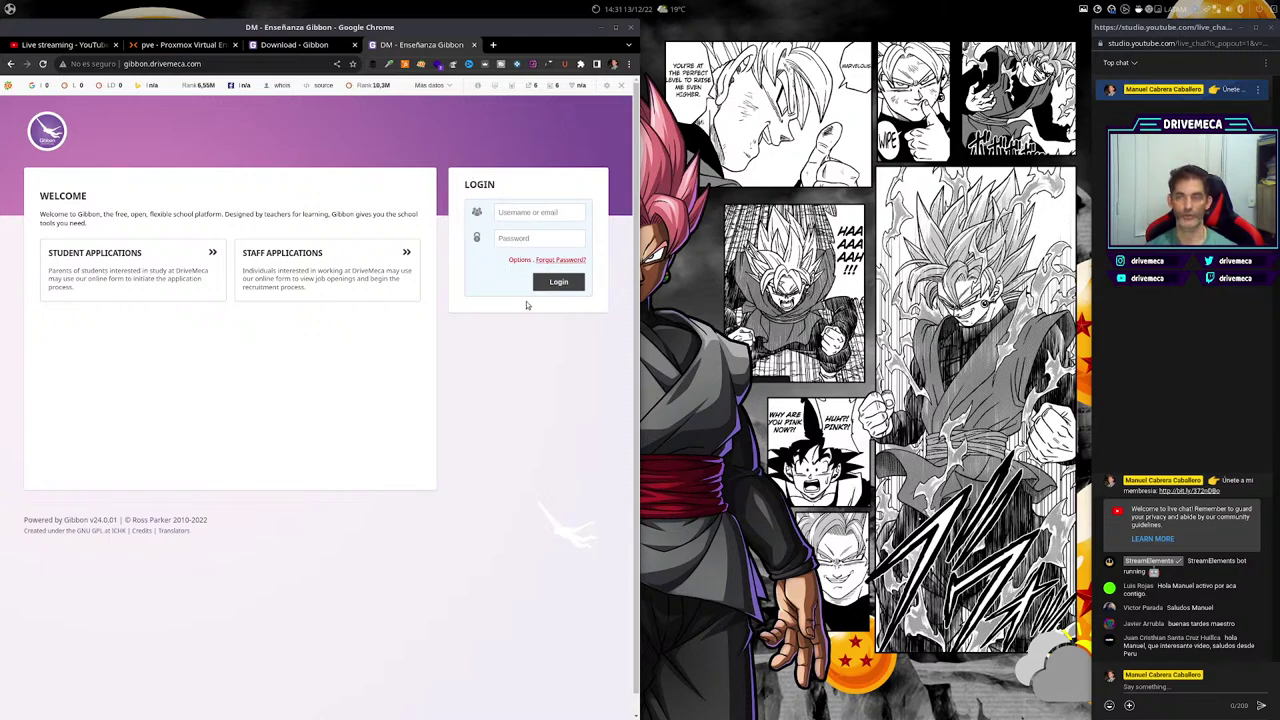
{"action": "left_click", "coordinate": [543, 212]}
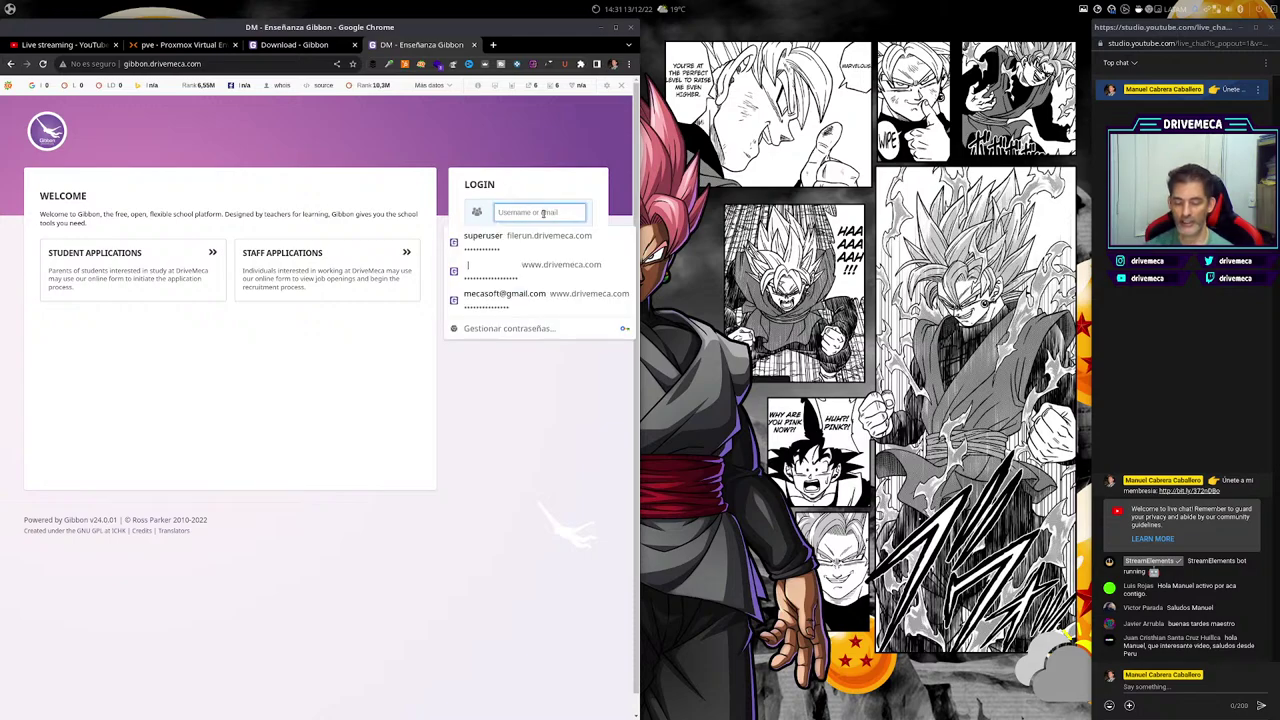
{"action": "type", "text": "drivemeca"}
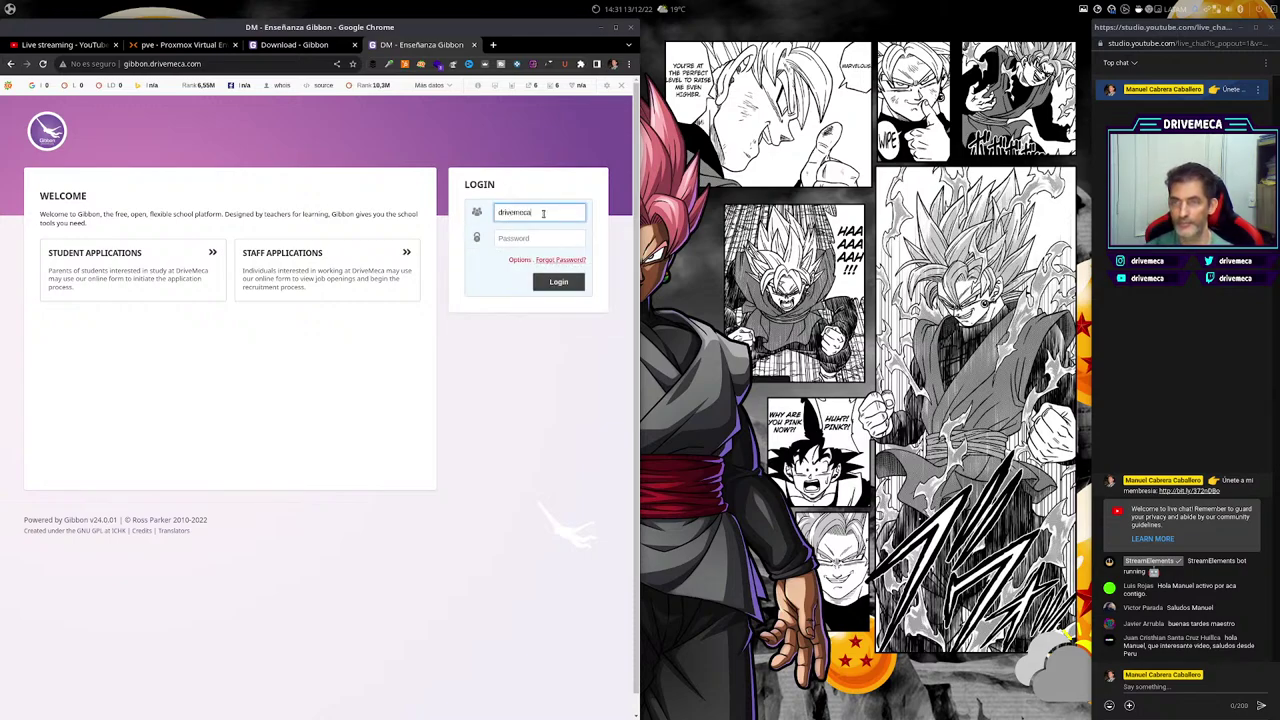
{"action": "key", "text": "Tab"}
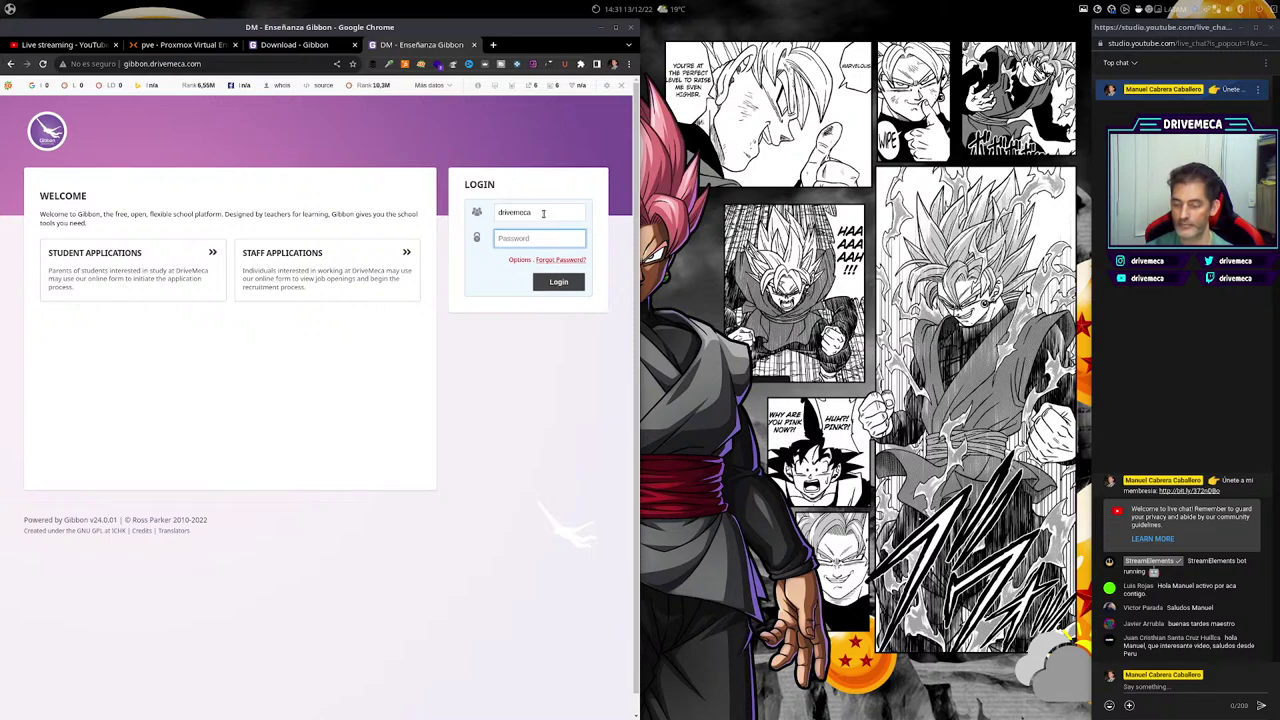
{"action": "type", "text": "•"}
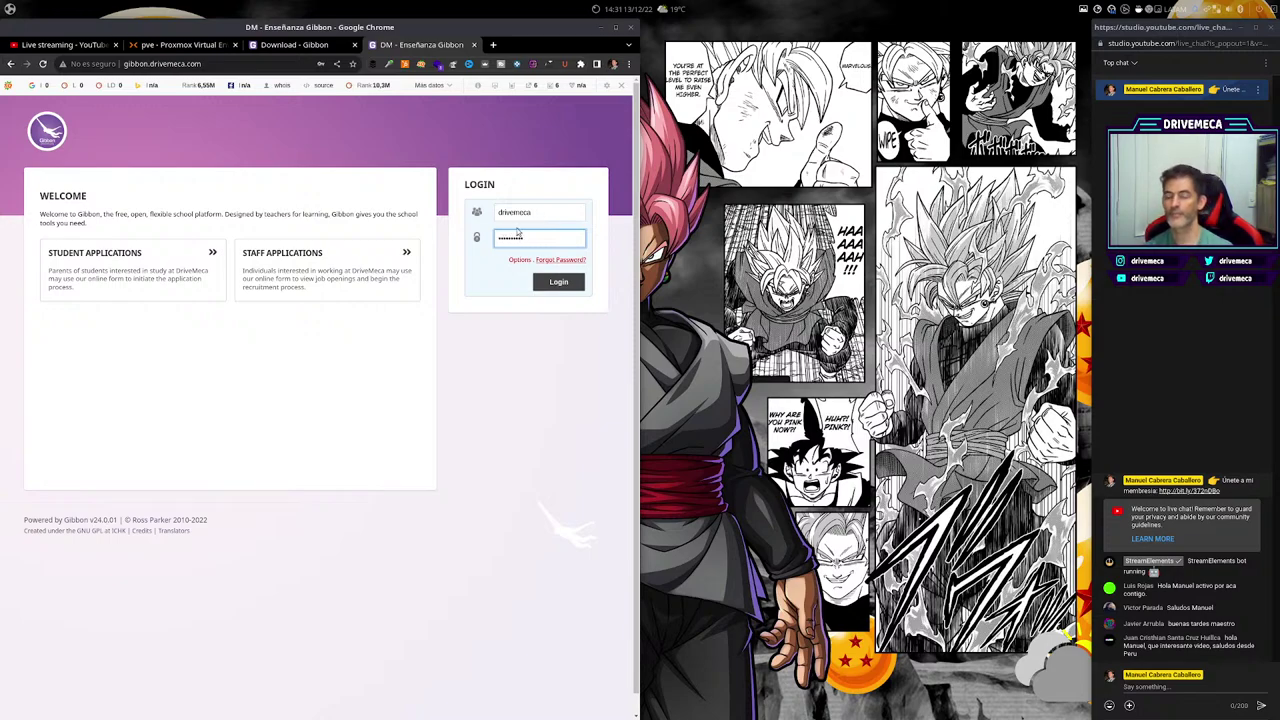
{"action": "left_click", "coordinate": [515, 263]}
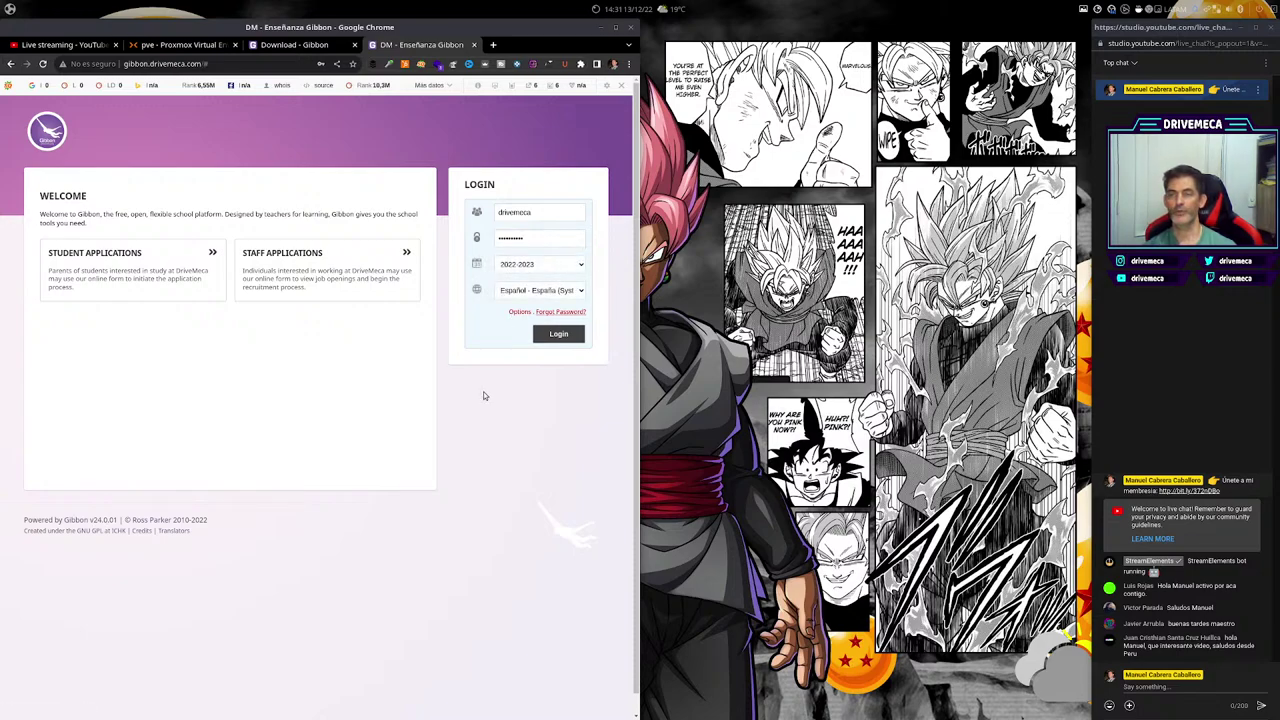